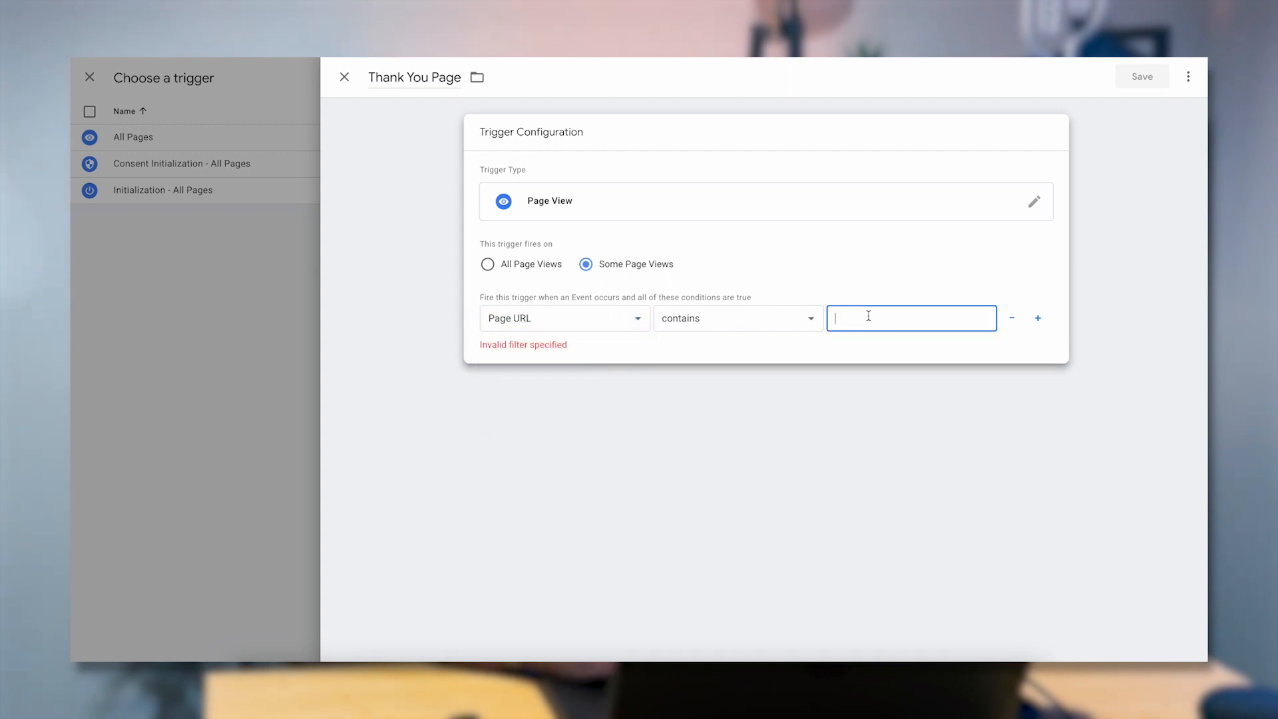
Set the Thank You Page trigger to fire when Page URL contains ukbmarketing.com/thank-you, and save the trigger
{"action": "type", "text": "ukbmarketing.com/thank-you"}
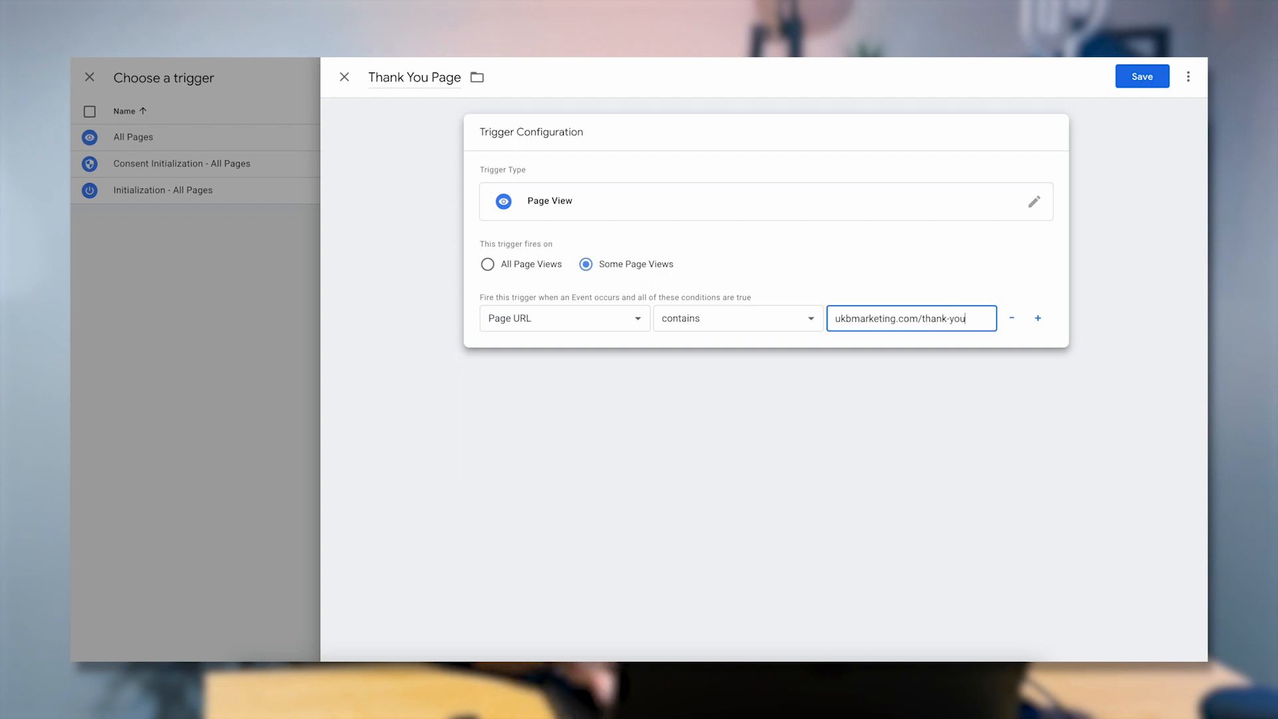
{"action": "left_click", "coordinate": [1142, 77]}
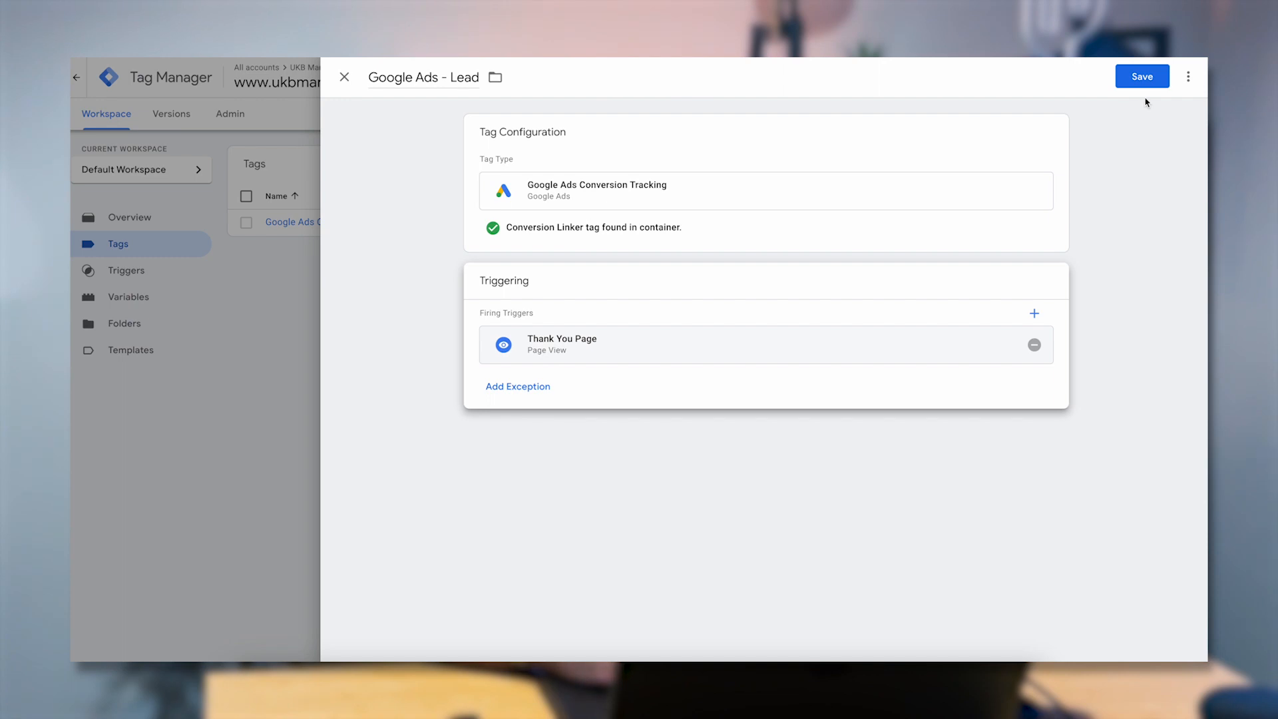
Try to save the Google Ads - Lead tag without conversion details, close it, and view the container's triggers
{"action": "left_click", "coordinate": [1155, 82]}
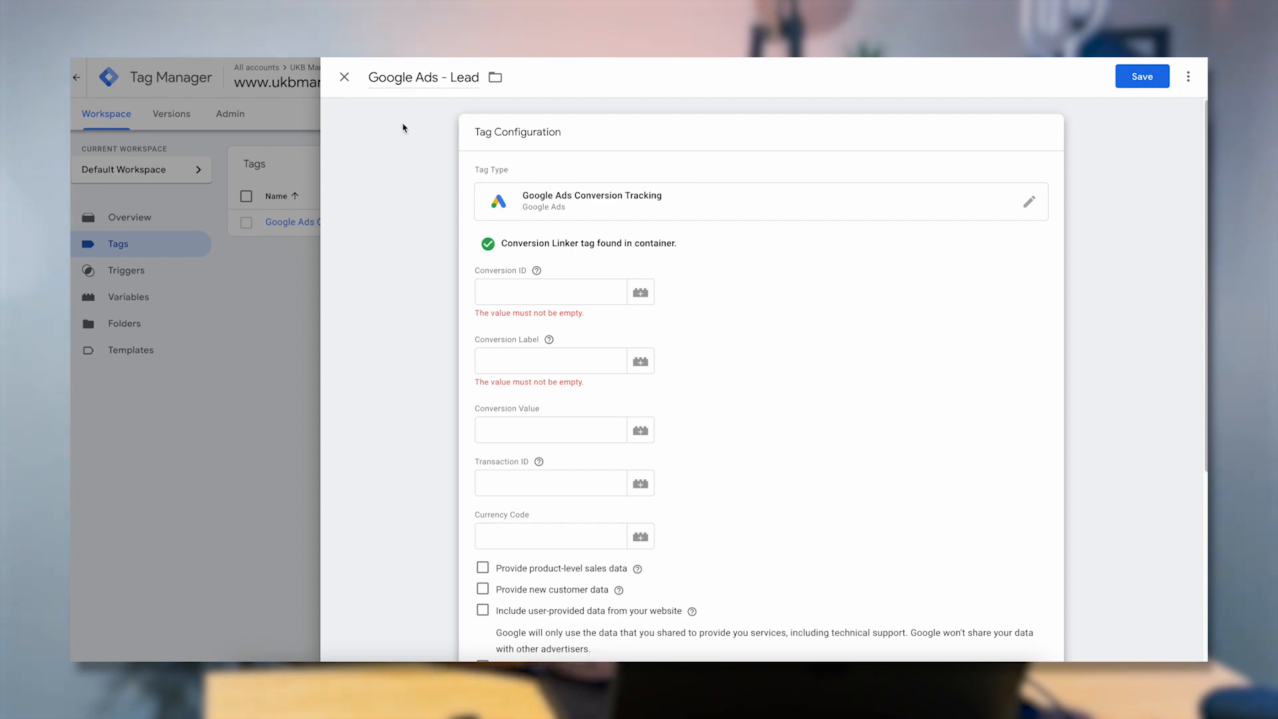
{"action": "left_click", "coordinate": [345, 79]}
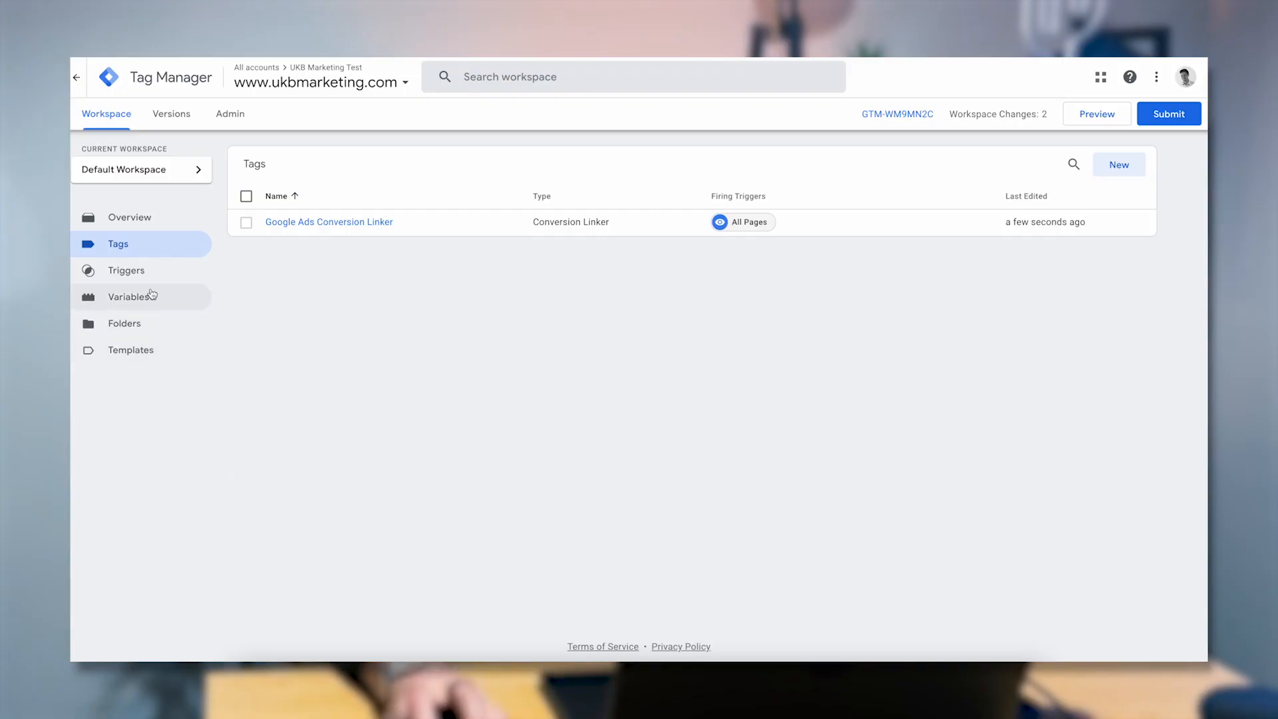
{"action": "left_click", "coordinate": [151, 276]}
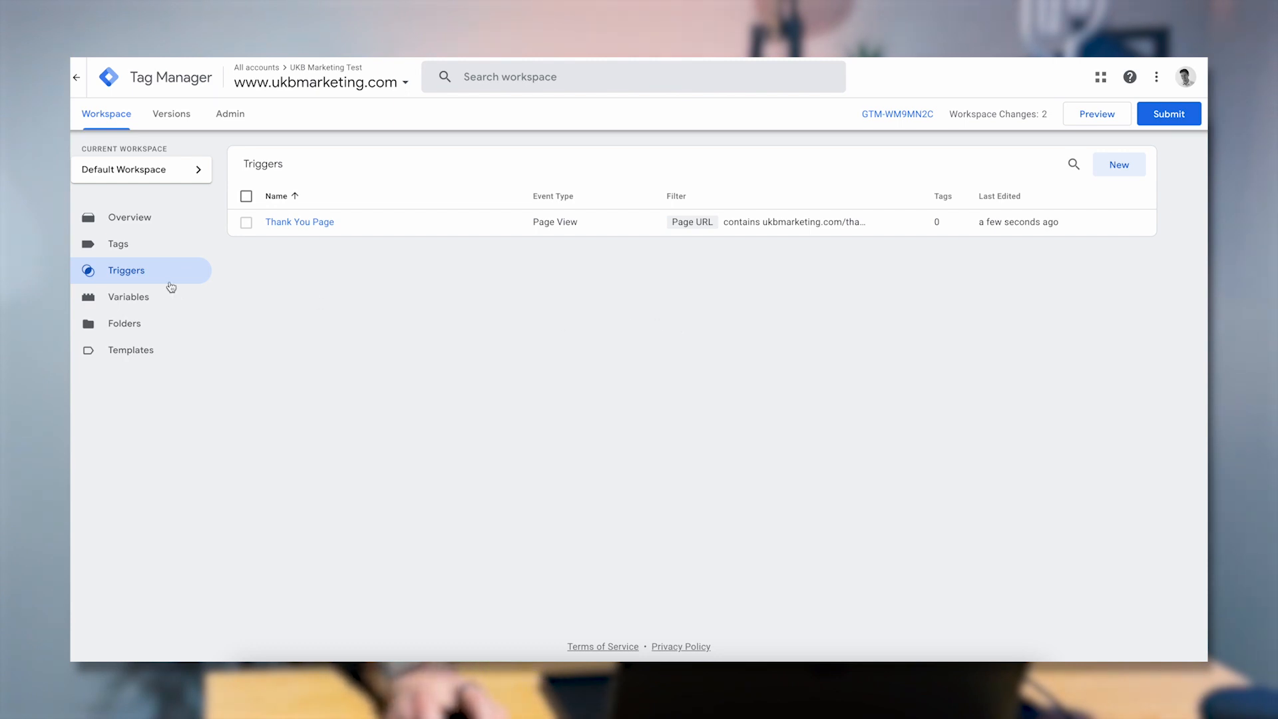
Create a user-defined variable named FB Pixel ID with the Constant variable type
{"action": "left_click", "coordinate": [142, 299]}
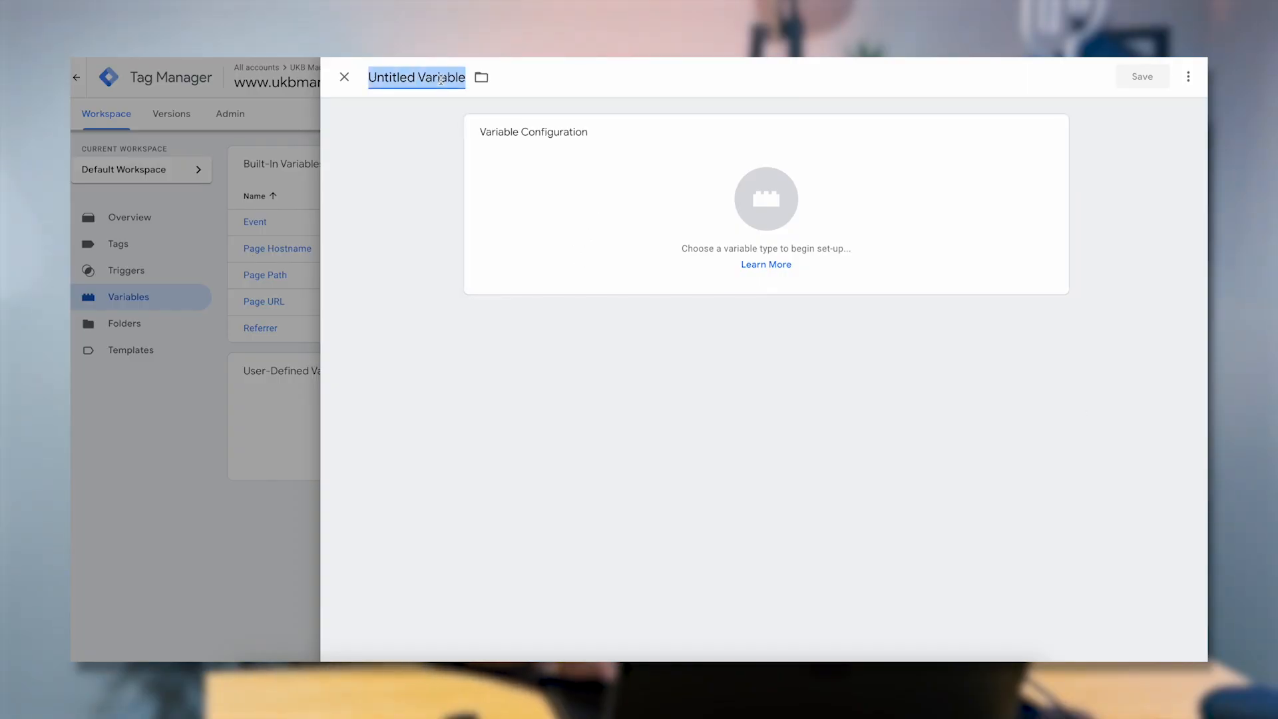
{"action": "type", "text": "ID"}
{"action": "left_click", "coordinate": [719, 166]}
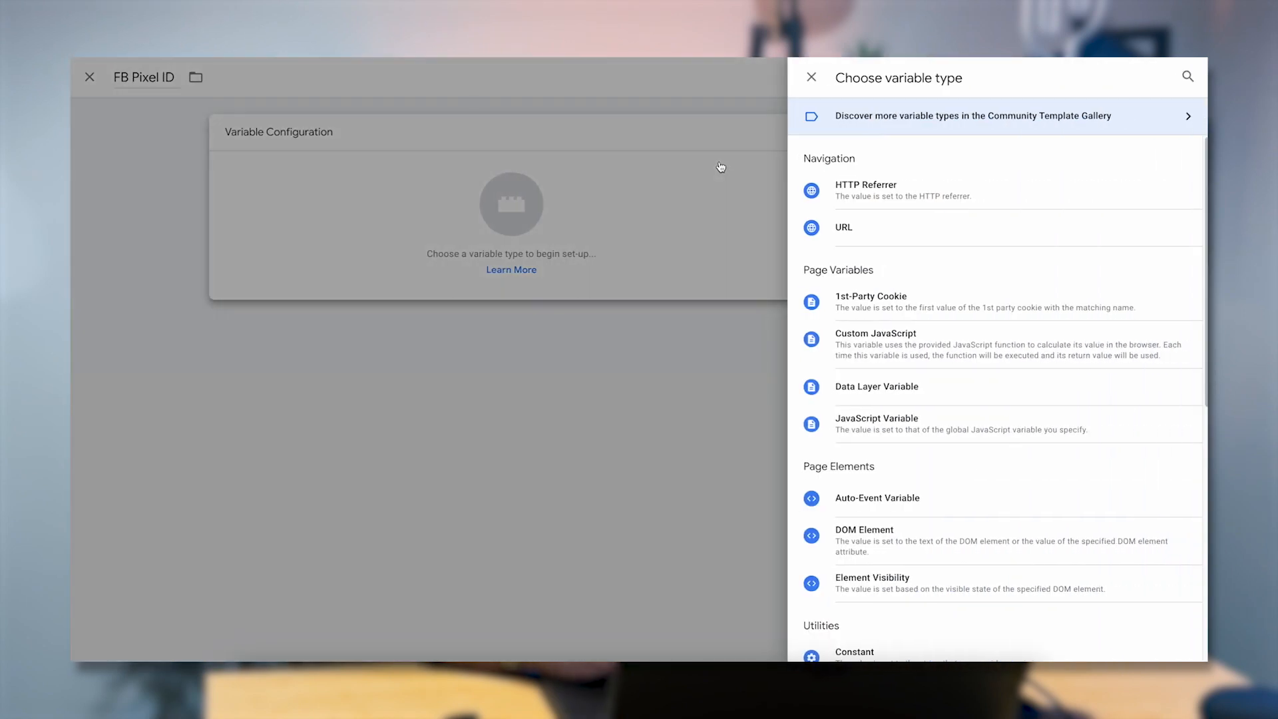
{"action": "scroll", "coordinate": [910, 360], "scroll_direction": "down", "scroll_amount": 1}
{"action": "scroll", "coordinate": [927, 306], "scroll_direction": "down", "scroll_amount": 5}
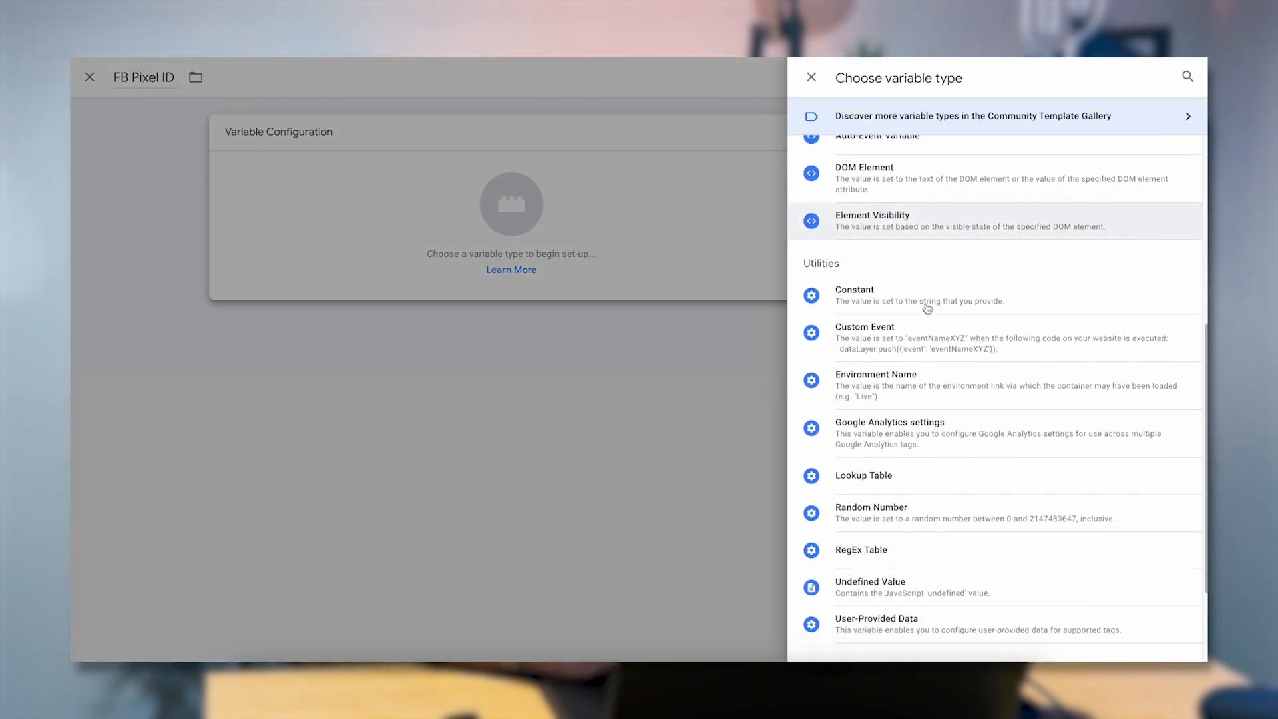
{"action": "scroll", "coordinate": [928, 308], "scroll_direction": "down", "scroll_amount": 1}
{"action": "scroll", "coordinate": [945, 399], "scroll_direction": "up", "scroll_amount": 1}
{"action": "left_click", "coordinate": [899, 228]}
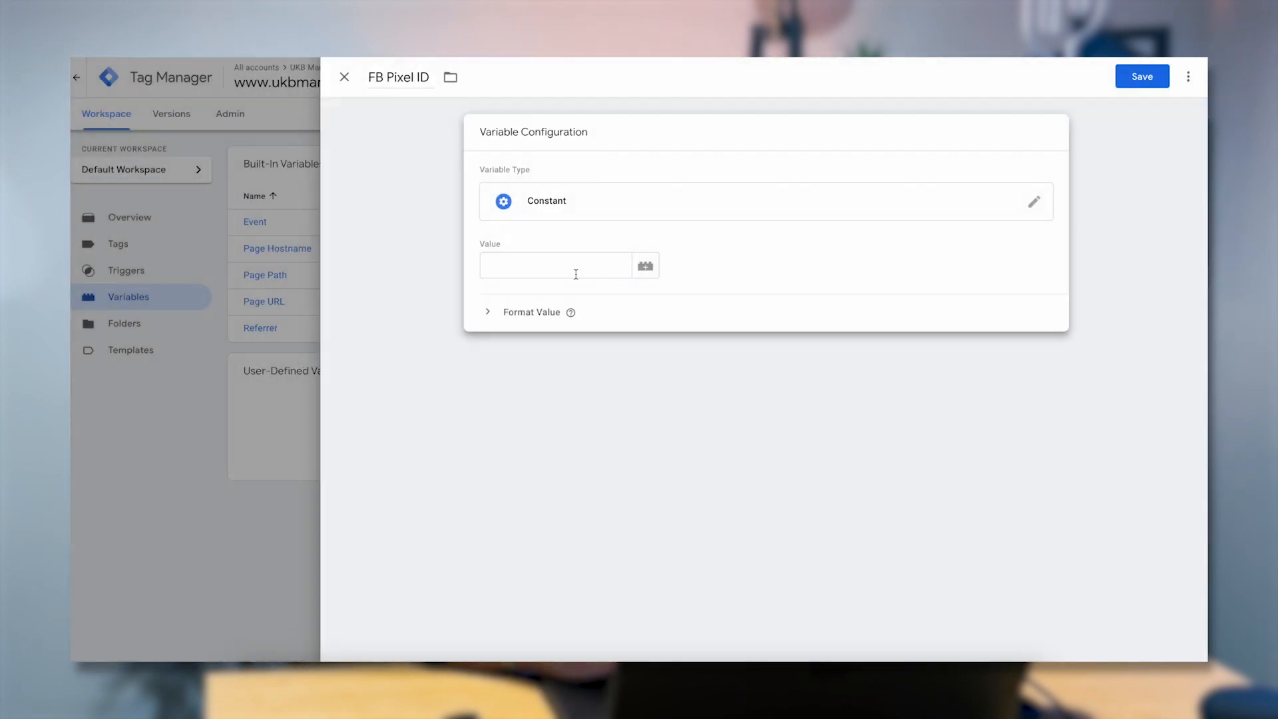
Enter the pixel ID as the constant's value and save the FB Pixel ID variable
{"action": "left_click", "coordinate": [590, 276]}
{"action": "type", "text": "34iu2870184"}
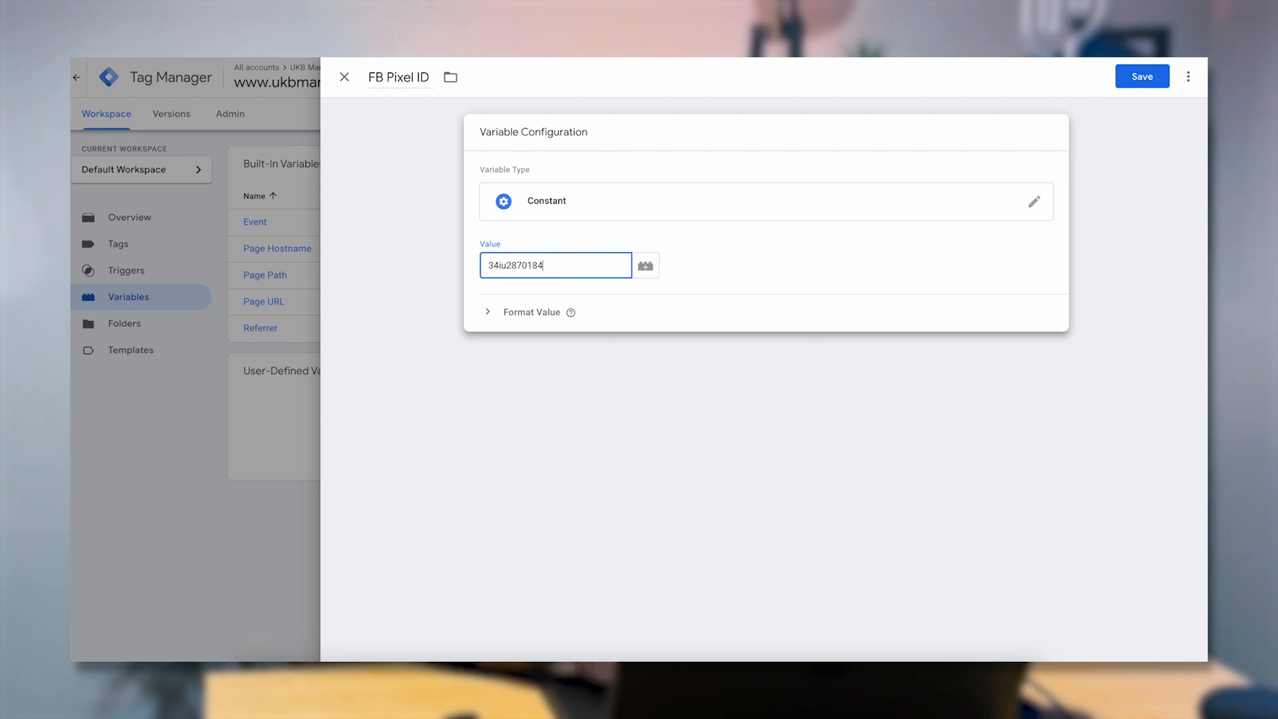
{"action": "type", "text": "028308"}
{"action": "left_click", "coordinate": [1147, 77]}
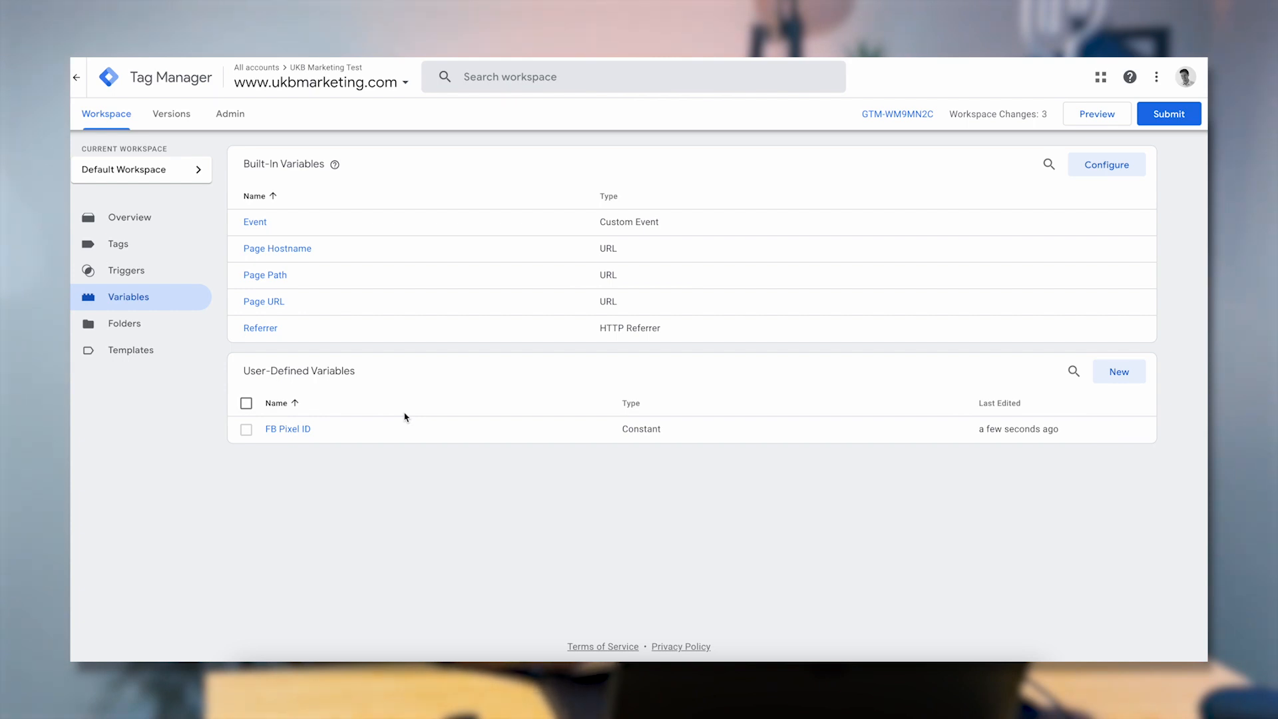
Start a Google Ads Conversion Tracking tag and choose the FB Pixel ID variable for its Conversion ID
{"action": "left_click", "coordinate": [132, 254]}
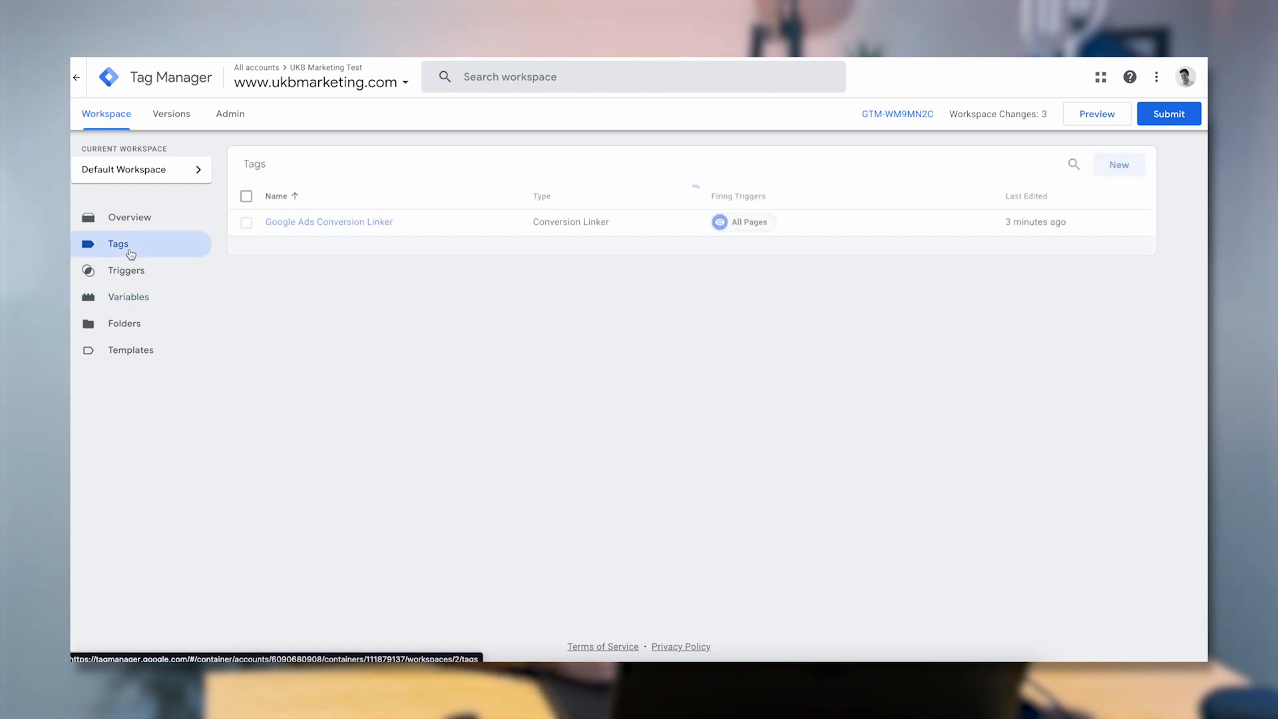
{"action": "left_click", "coordinate": [1119, 165]}
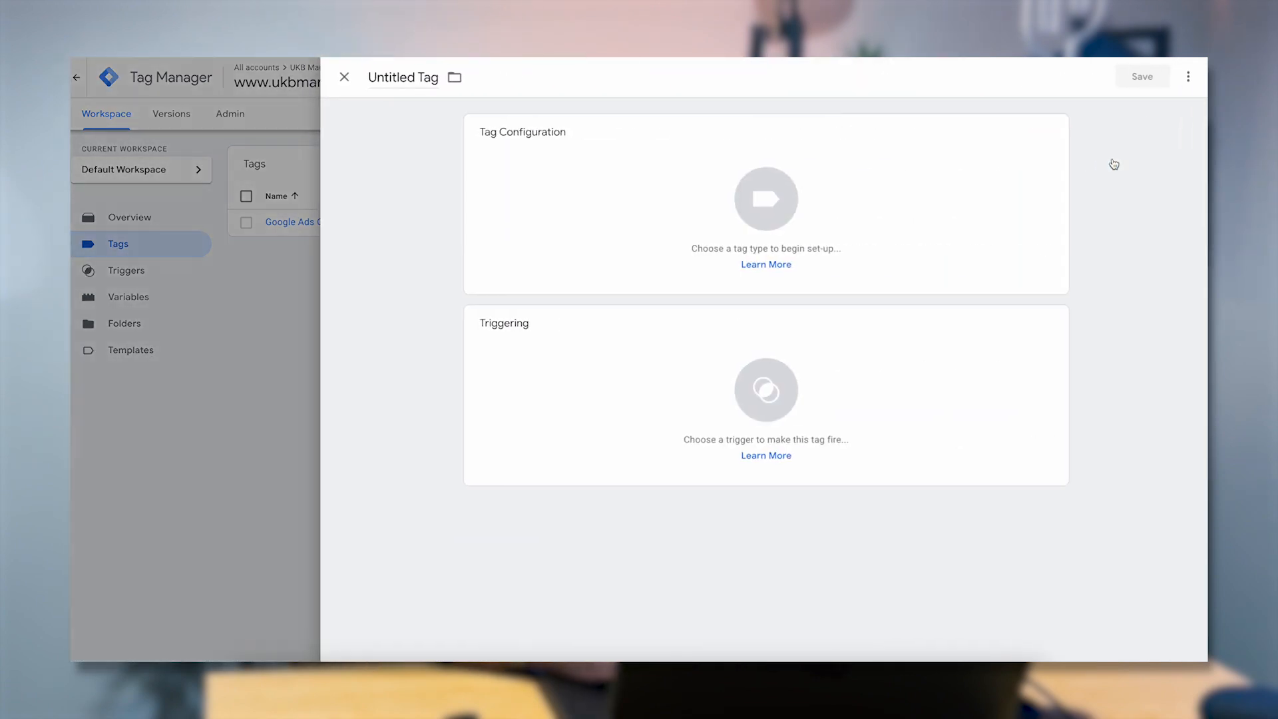
{"action": "left_click", "coordinate": [738, 191]}
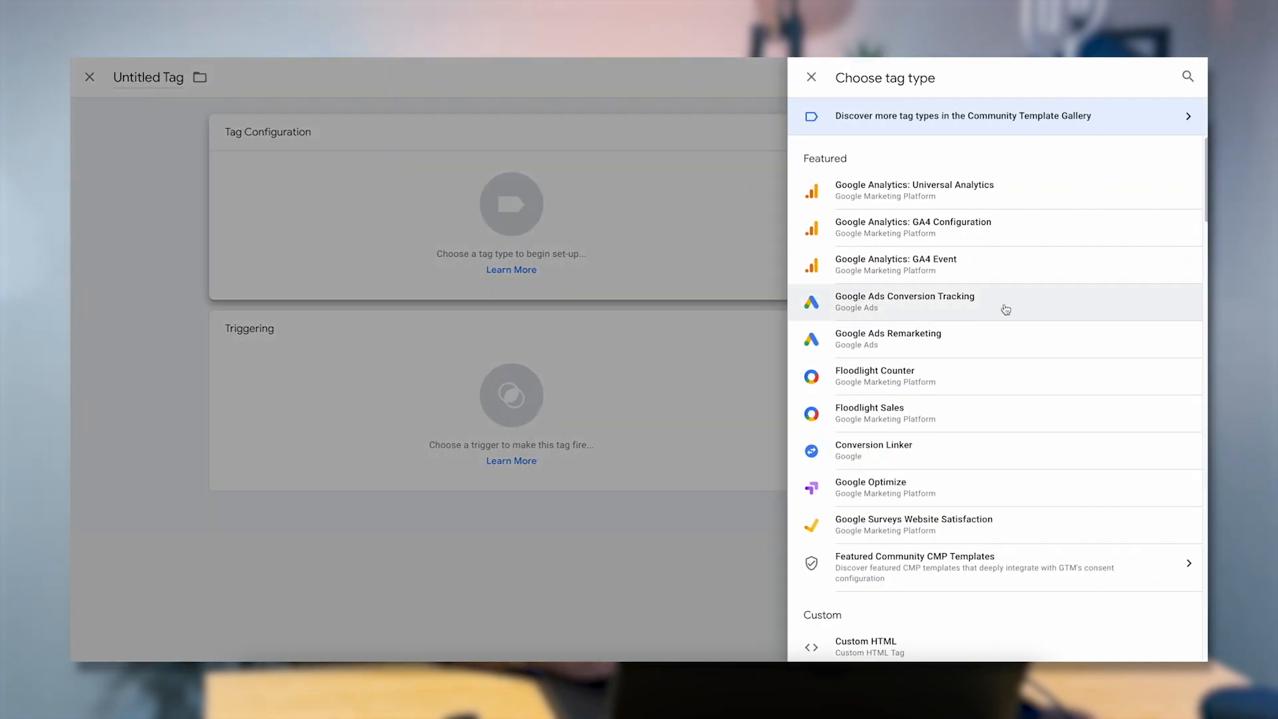
{"action": "left_click", "coordinate": [1015, 302]}
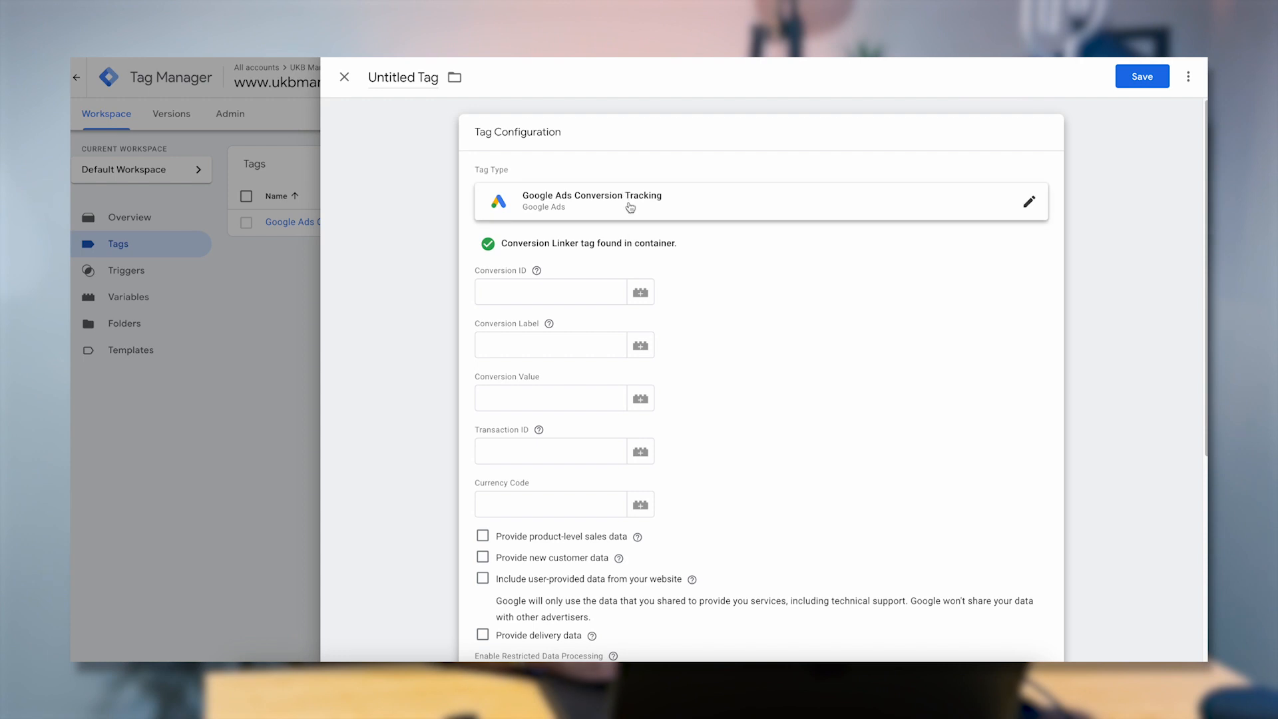
{"action": "left_click", "coordinate": [640, 293]}
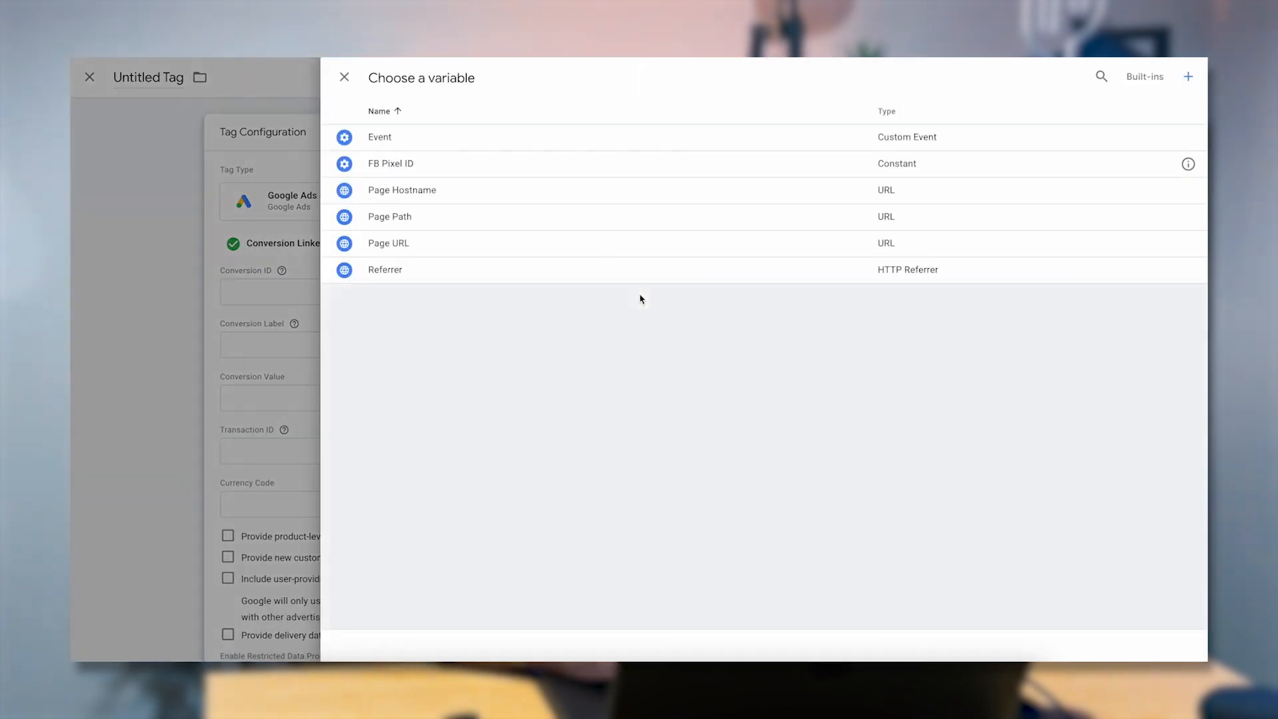
{"action": "left_click", "coordinate": [396, 171]}
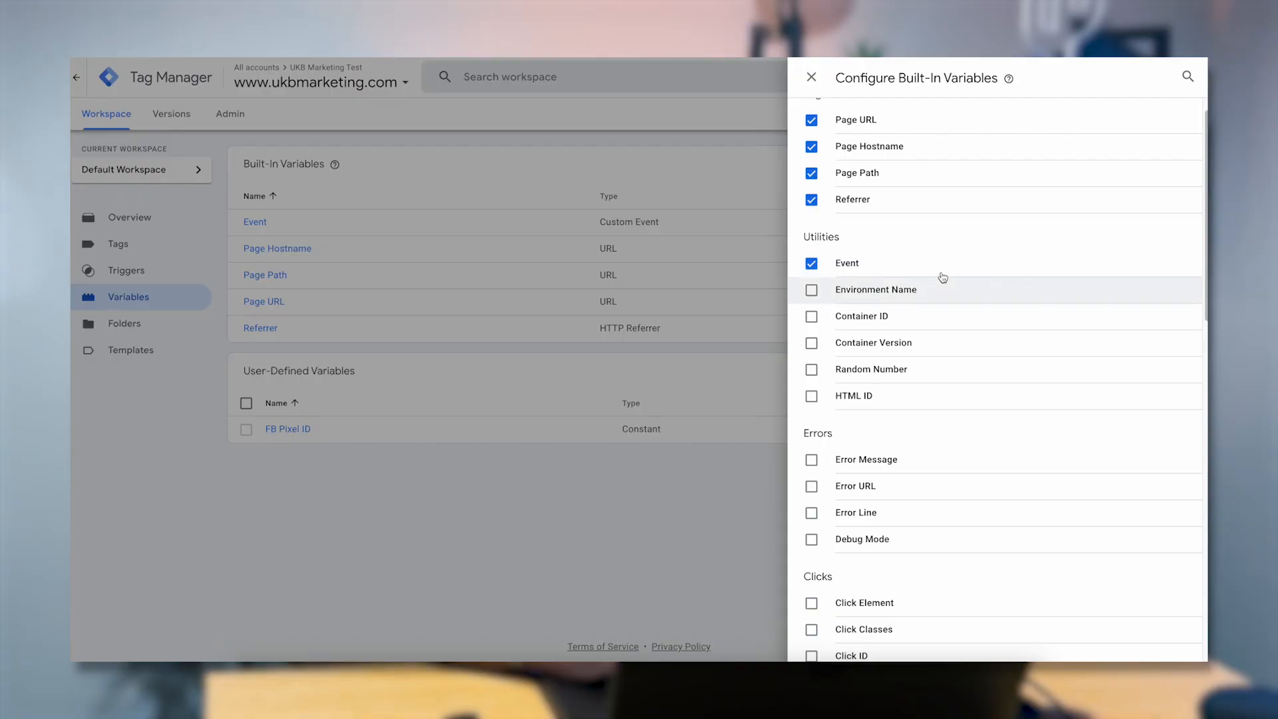
Enable the built-in click variables Click Element, Click ID, Click Target and Click URL
{"action": "scroll", "coordinate": [892, 199], "scroll_direction": "down", "scroll_amount": 5}
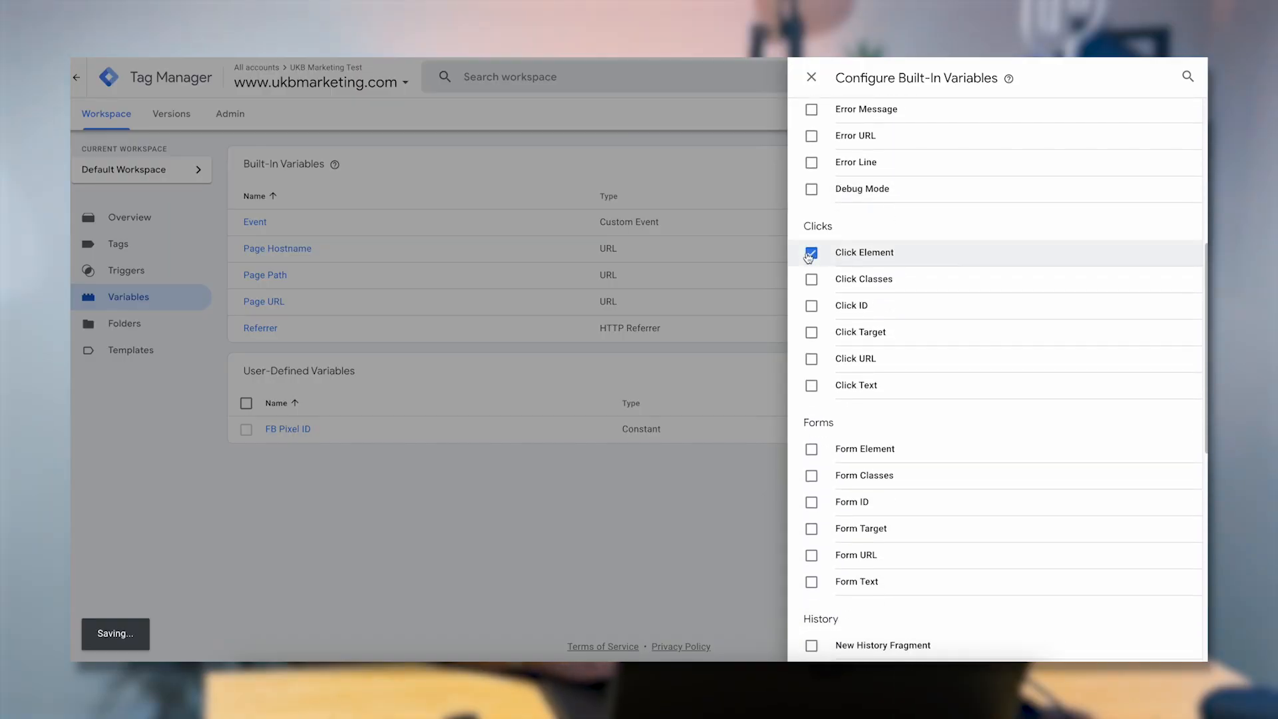
{"action": "left_click", "coordinate": [811, 306]}
{"action": "left_click", "coordinate": [811, 332]}
{"action": "left_click", "coordinate": [812, 359]}
Enable all six built-in form variables: Form Element, Form Classes, Form ID, Form Target, Form URL and Form Text
{"action": "scroll", "coordinate": [812, 357], "scroll_direction": "down", "scroll_amount": 2}
{"action": "left_click", "coordinate": [812, 334]}
{"action": "left_click", "coordinate": [811, 360]}
{"action": "left_click", "coordinate": [811, 387]}
{"action": "left_click", "coordinate": [811, 413]}
{"action": "left_click", "coordinate": [811, 466]}
{"action": "left_click", "coordinate": [811, 440]}
Enable the Click Classes built-in variable, close the built-in variable configuration, and review the variable list
{"action": "scroll", "coordinate": [810, 441], "scroll_direction": "down", "scroll_amount": 2}
{"action": "scroll", "coordinate": [810, 440], "scroll_direction": "down", "scroll_amount": 5}
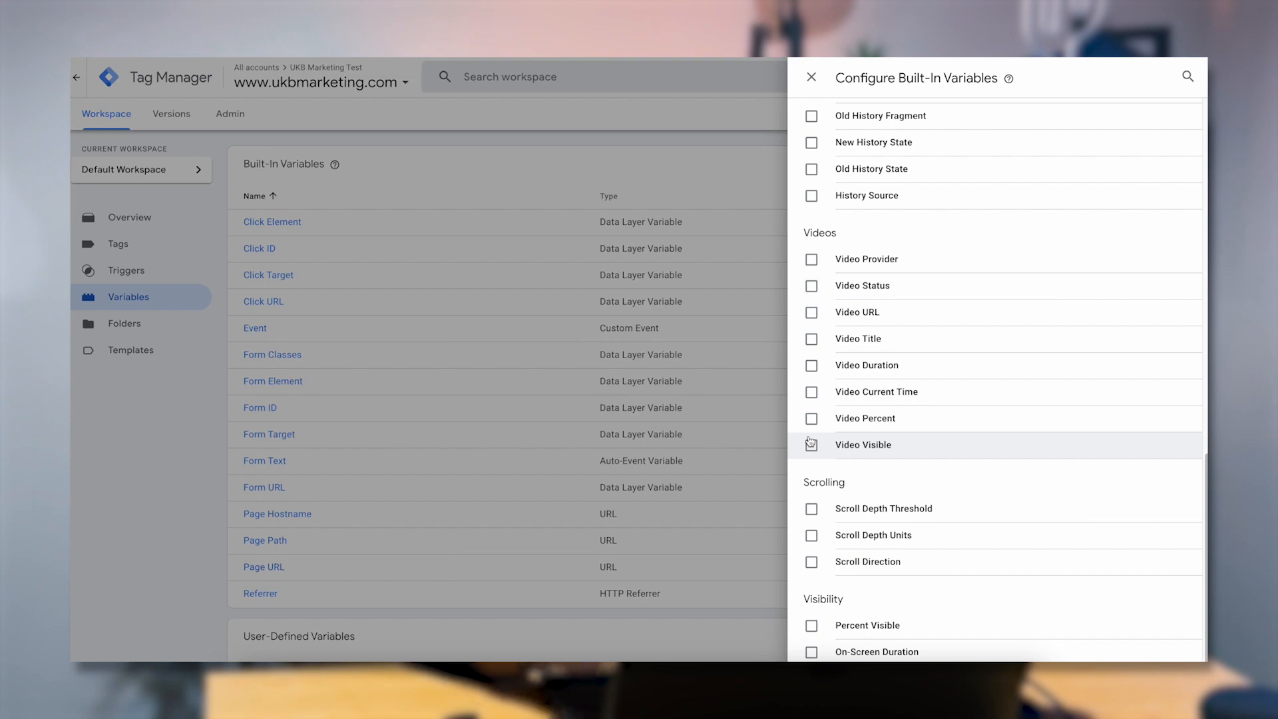
{"action": "scroll", "coordinate": [916, 322], "scroll_direction": "up", "scroll_amount": 8}
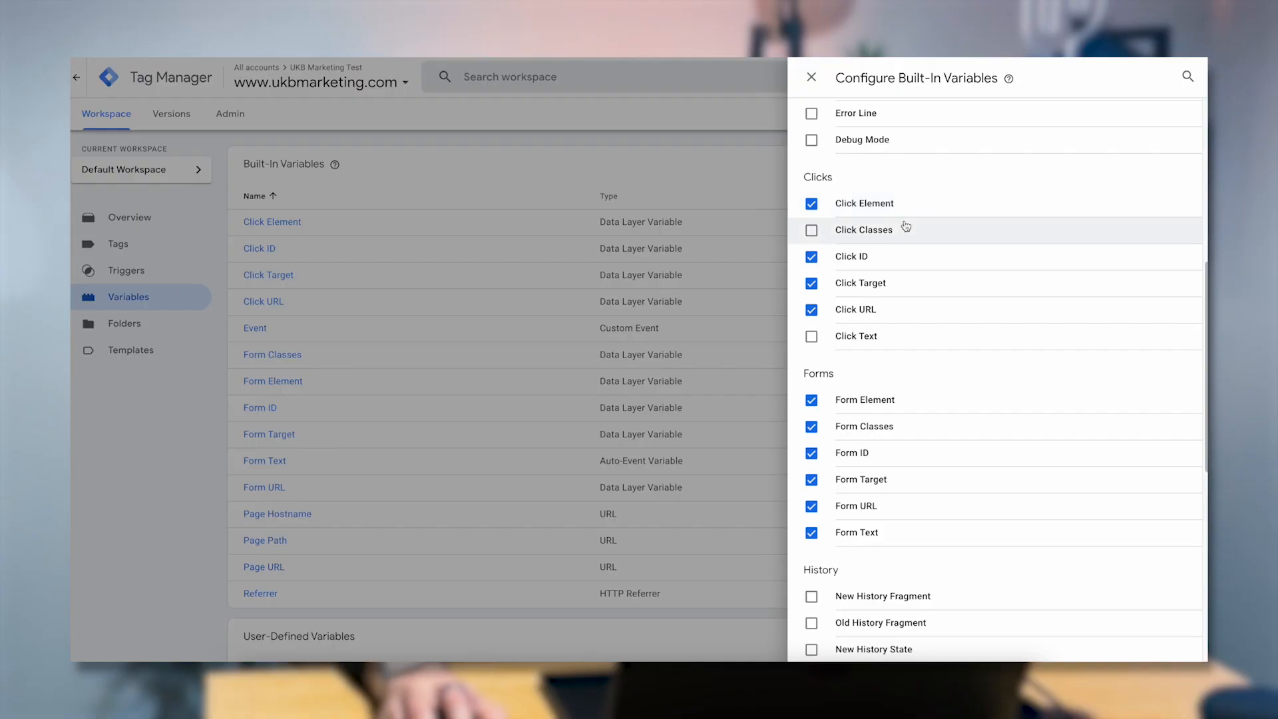
{"action": "left_click", "coordinate": [907, 228]}
{"action": "scroll", "coordinate": [876, 337], "scroll_direction": "down", "scroll_amount": 8}
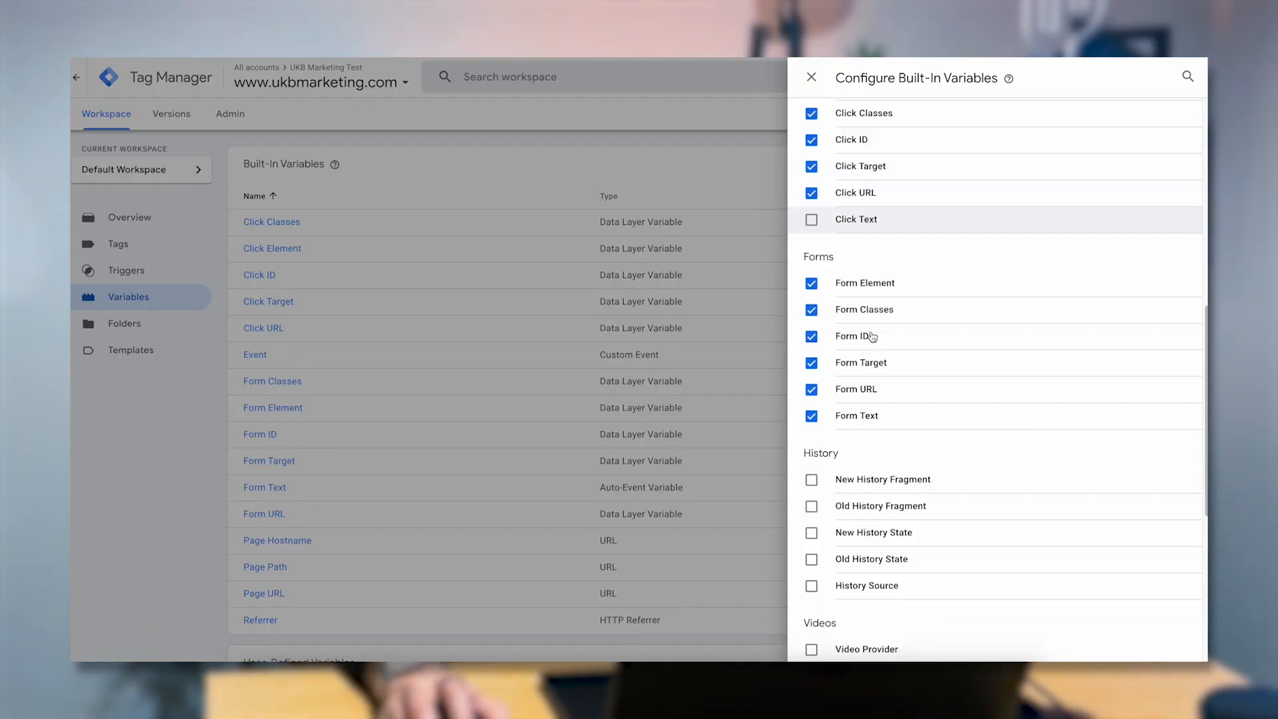
{"action": "scroll", "coordinate": [885, 307], "scroll_direction": "up", "scroll_amount": 10}
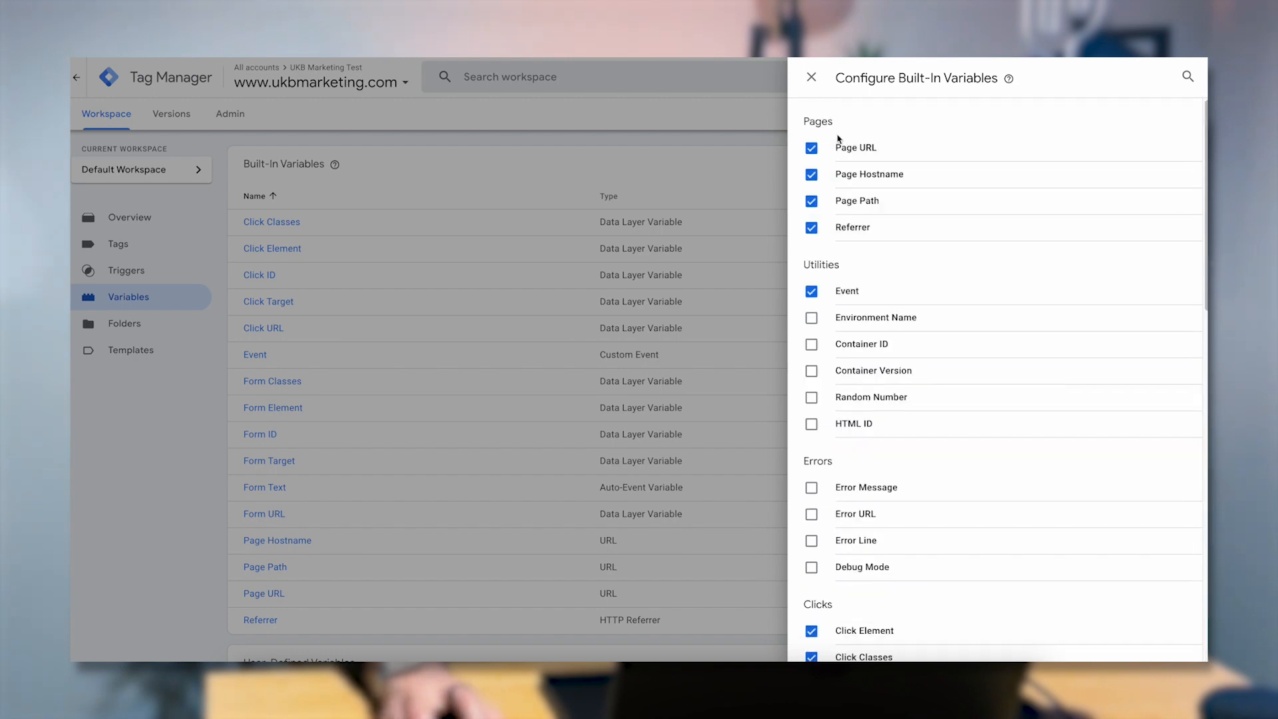
{"action": "left_click", "coordinate": [811, 77]}
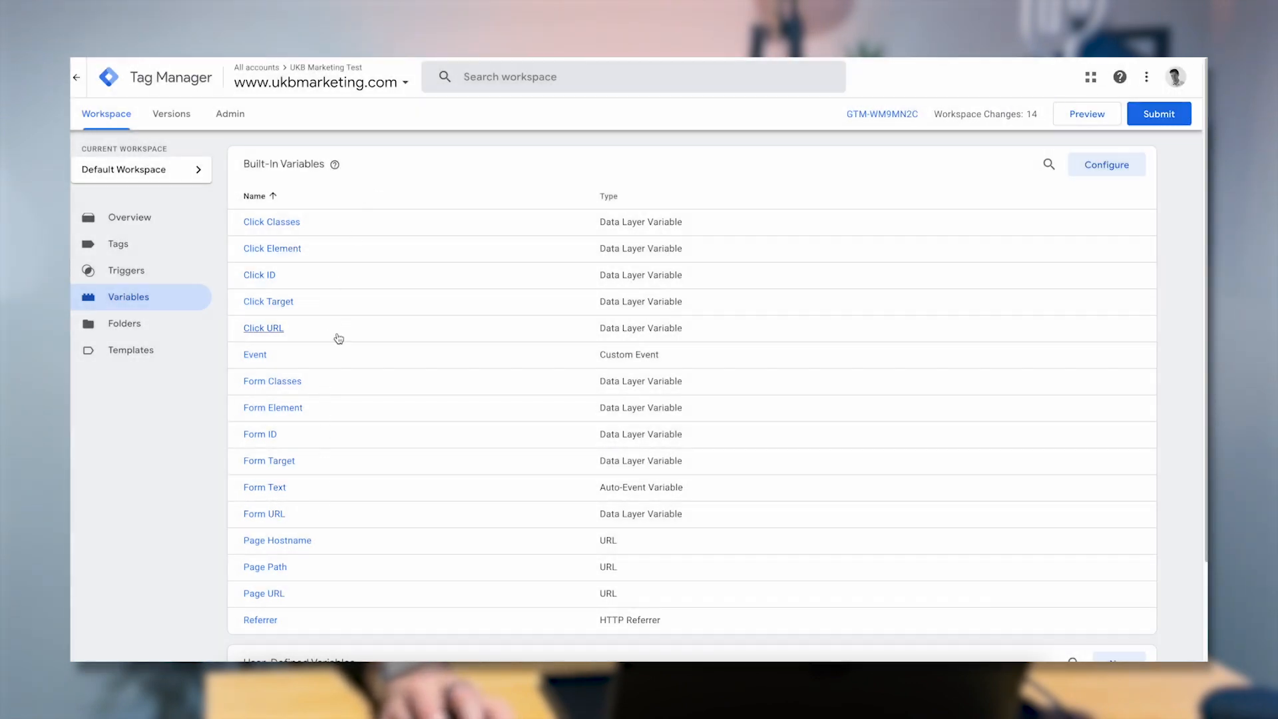
{"action": "scroll", "coordinate": [337, 340], "scroll_direction": "down", "scroll_amount": 2}
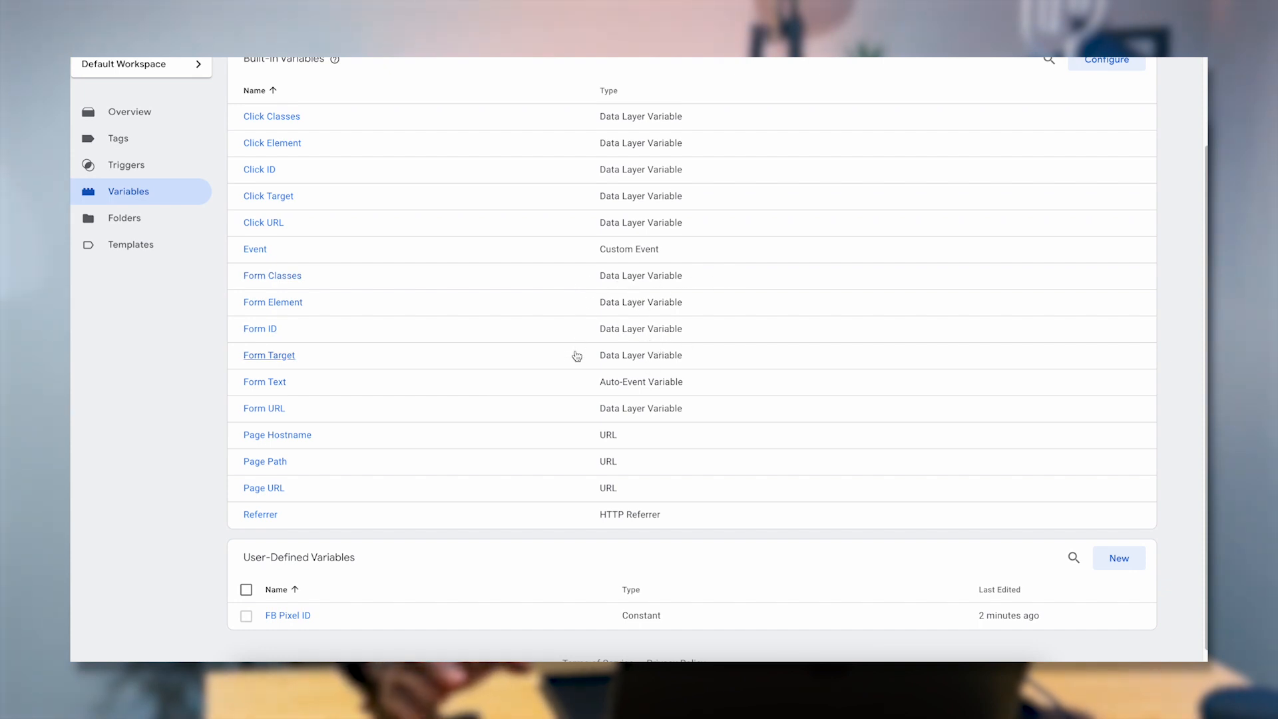
{"action": "scroll", "coordinate": [728, 333], "scroll_direction": "up", "scroll_amount": 2}
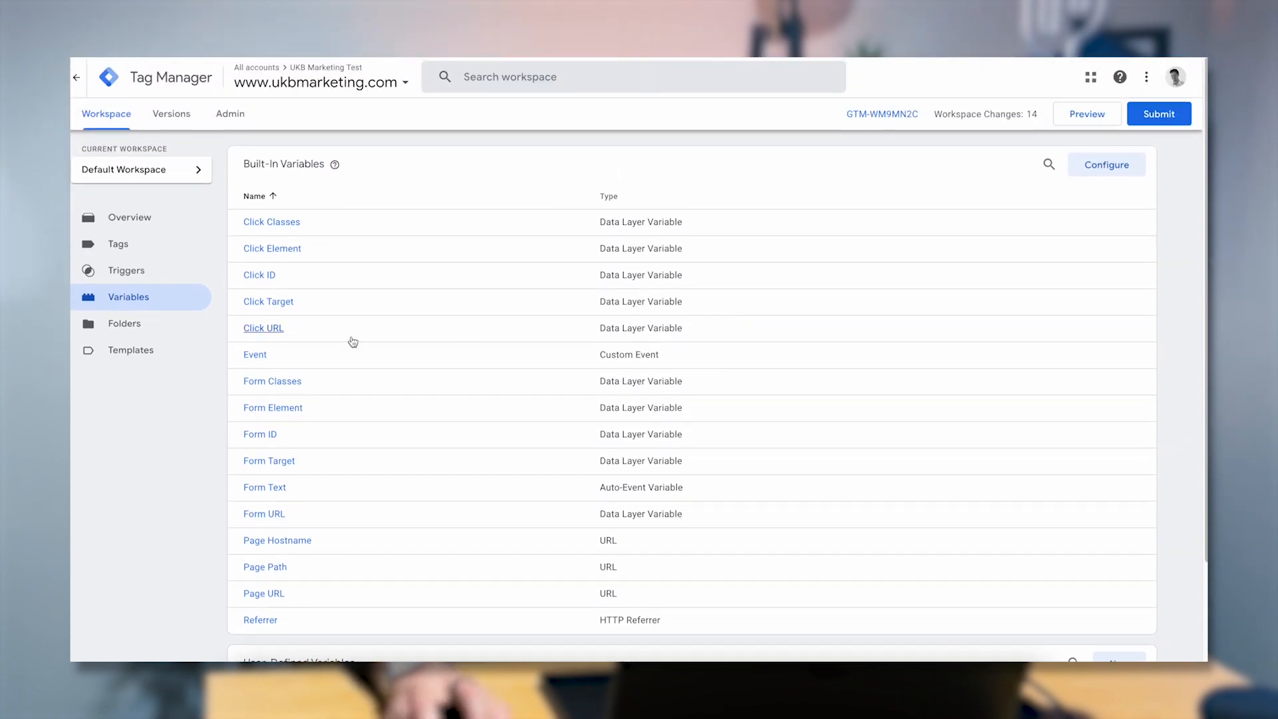
View the container's folders and templates, and browse the Community Template Gallery for tag and variable templates
{"action": "left_click", "coordinate": [157, 333]}
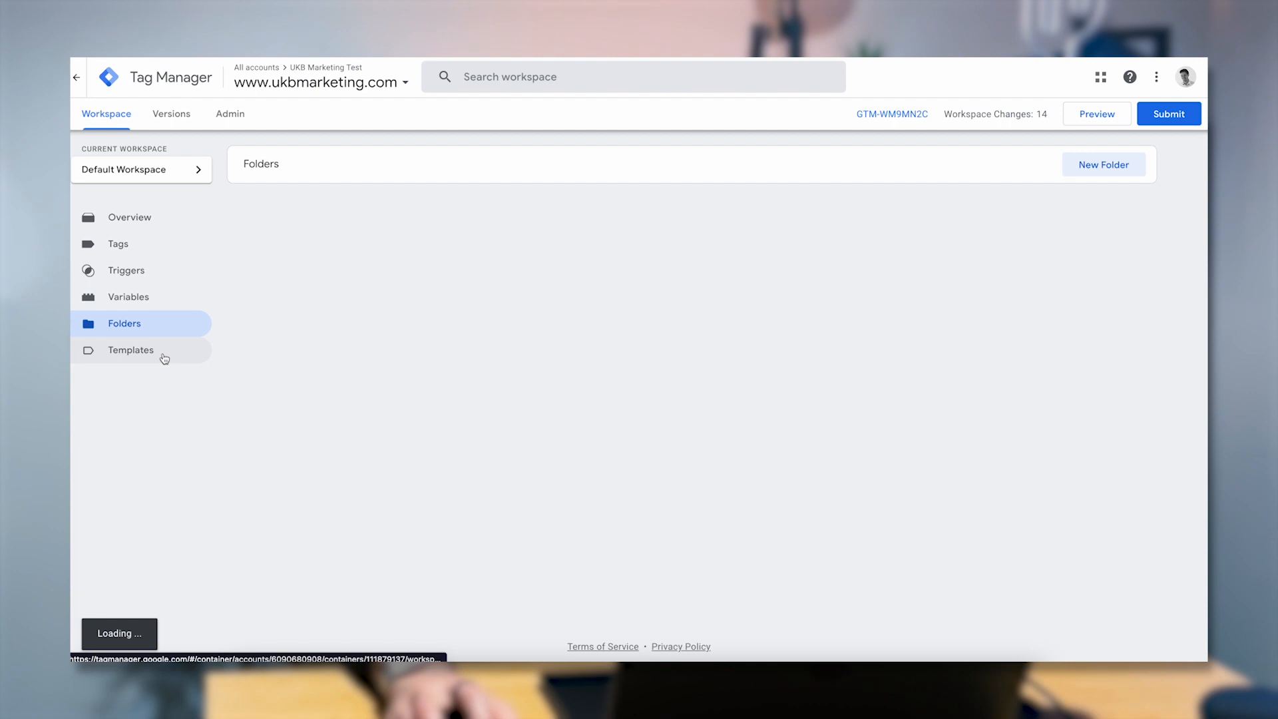
{"action": "left_click", "coordinate": [160, 356]}
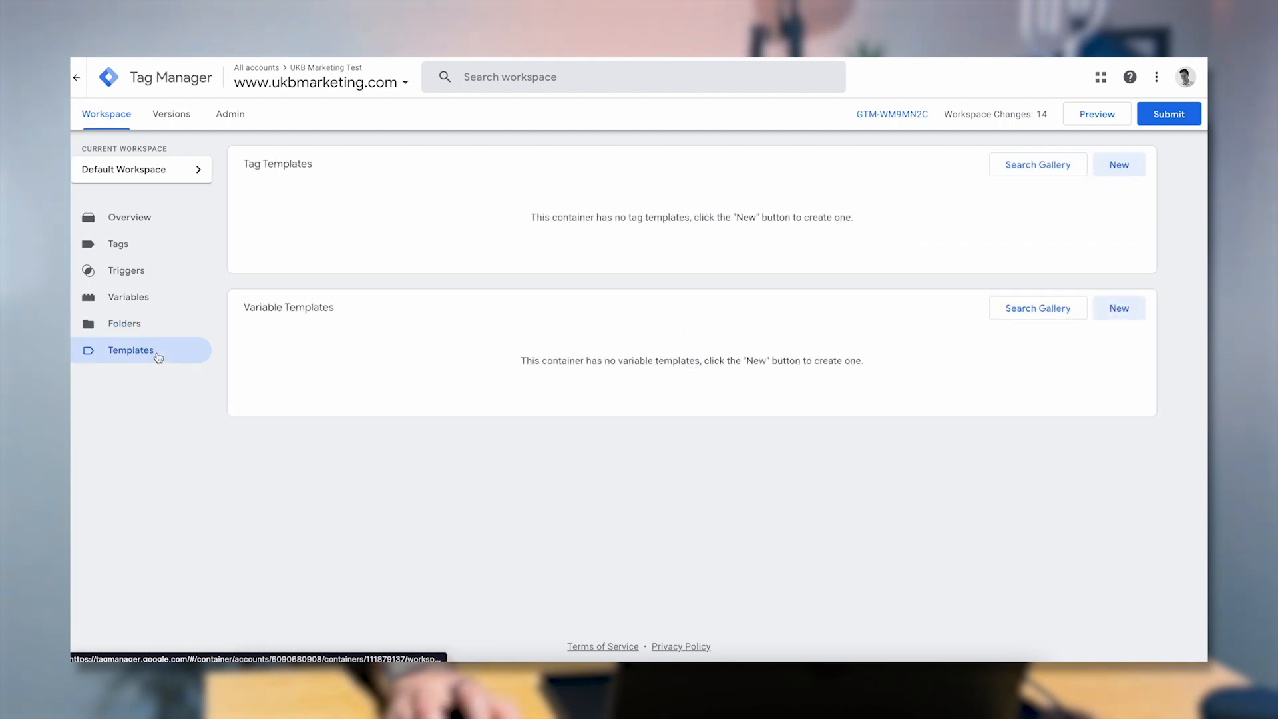
{"action": "left_click", "coordinate": [1002, 167]}
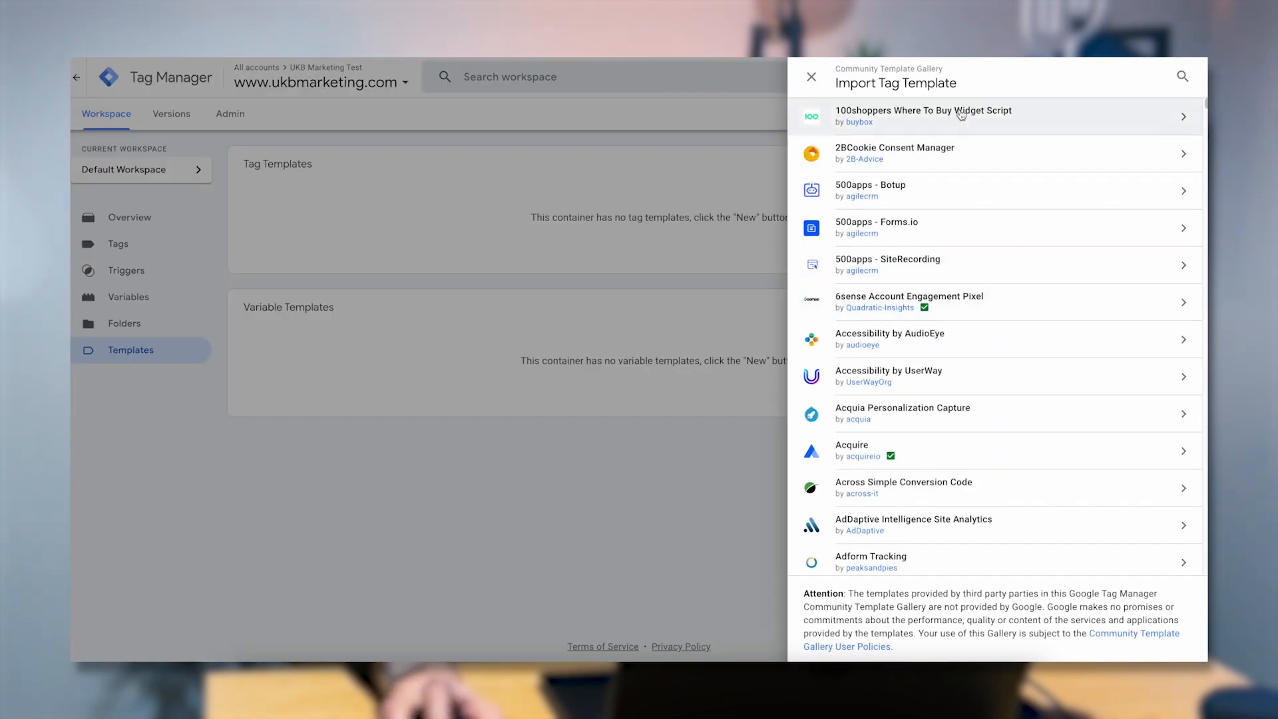
{"action": "left_click", "coordinate": [812, 78]}
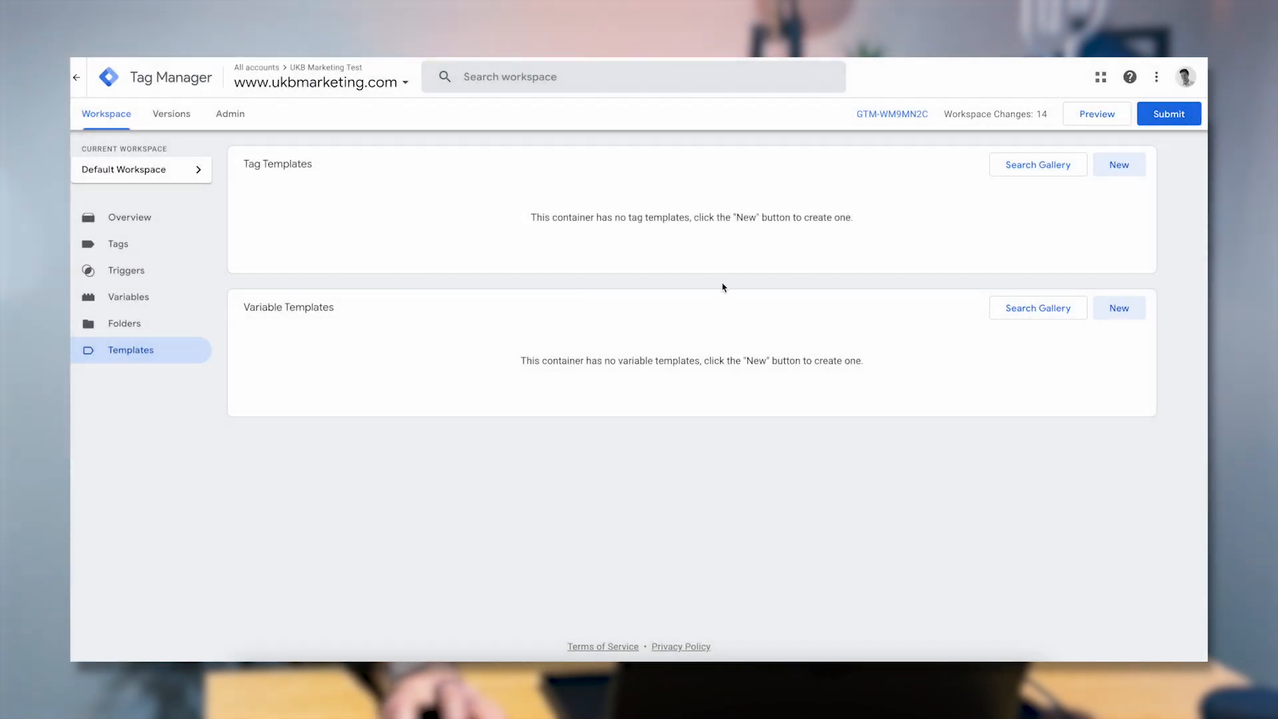
{"action": "left_click", "coordinate": [1056, 306]}
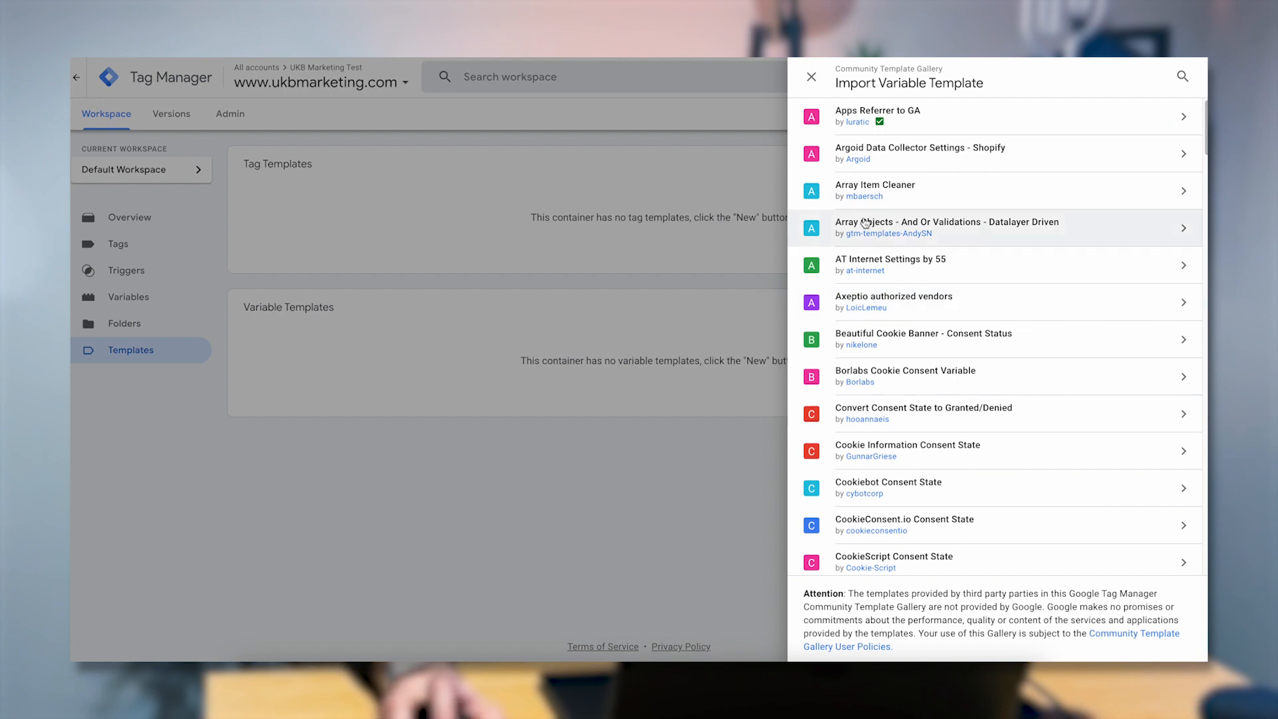
{"action": "left_click", "coordinate": [809, 78]}
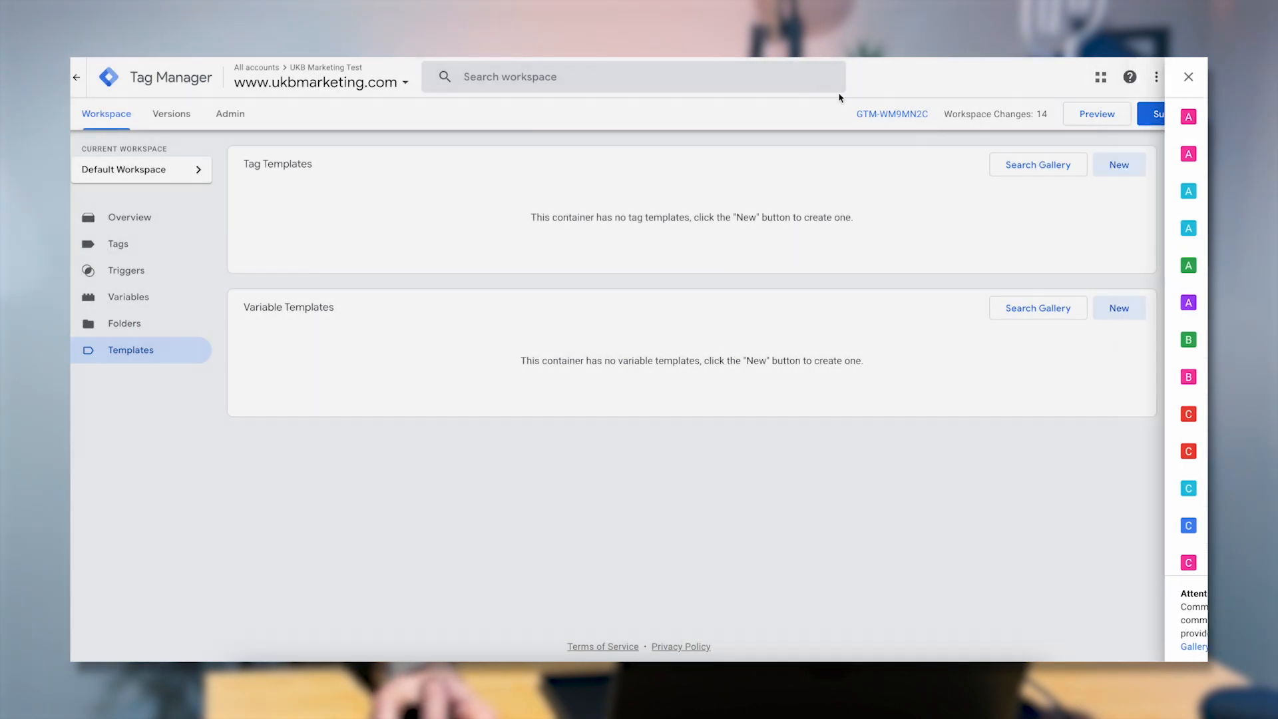
Open the container's Google Tag Manager installation instructions and copy the code snippet for the page's <head>
{"action": "left_click", "coordinate": [132, 244]}
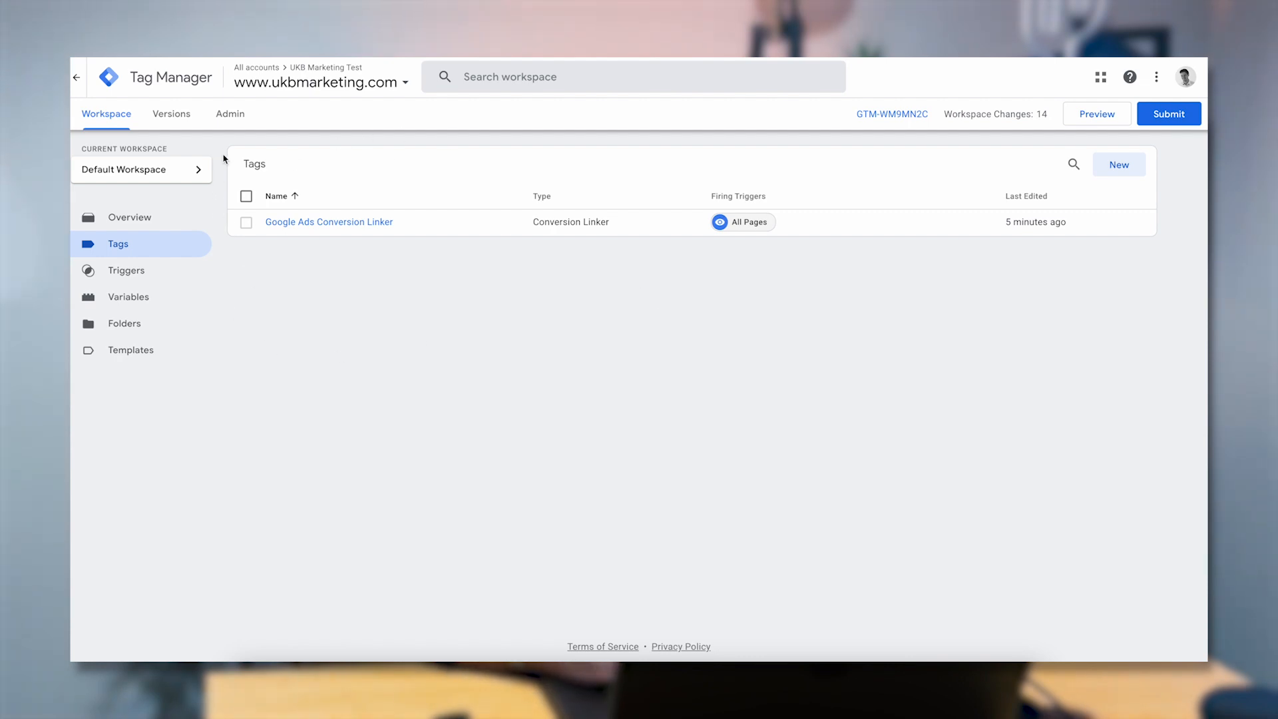
{"action": "left_click", "coordinate": [227, 118]}
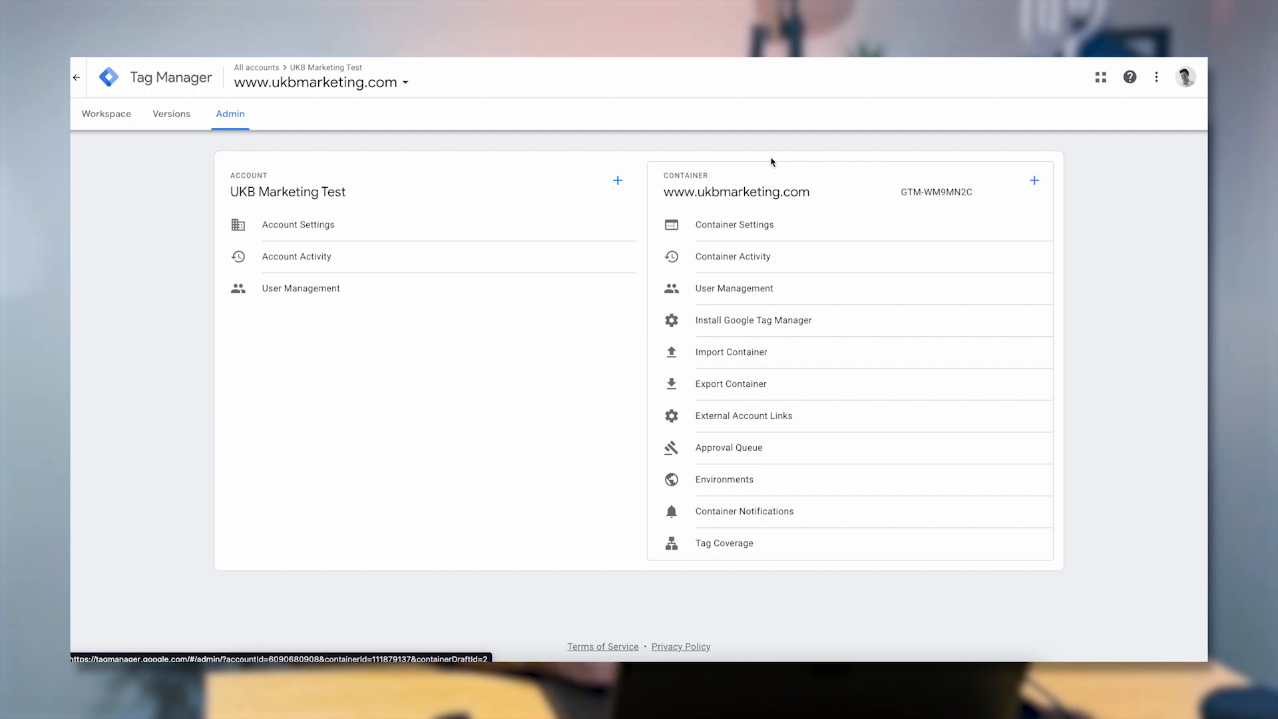
{"action": "left_click", "coordinate": [771, 320]}
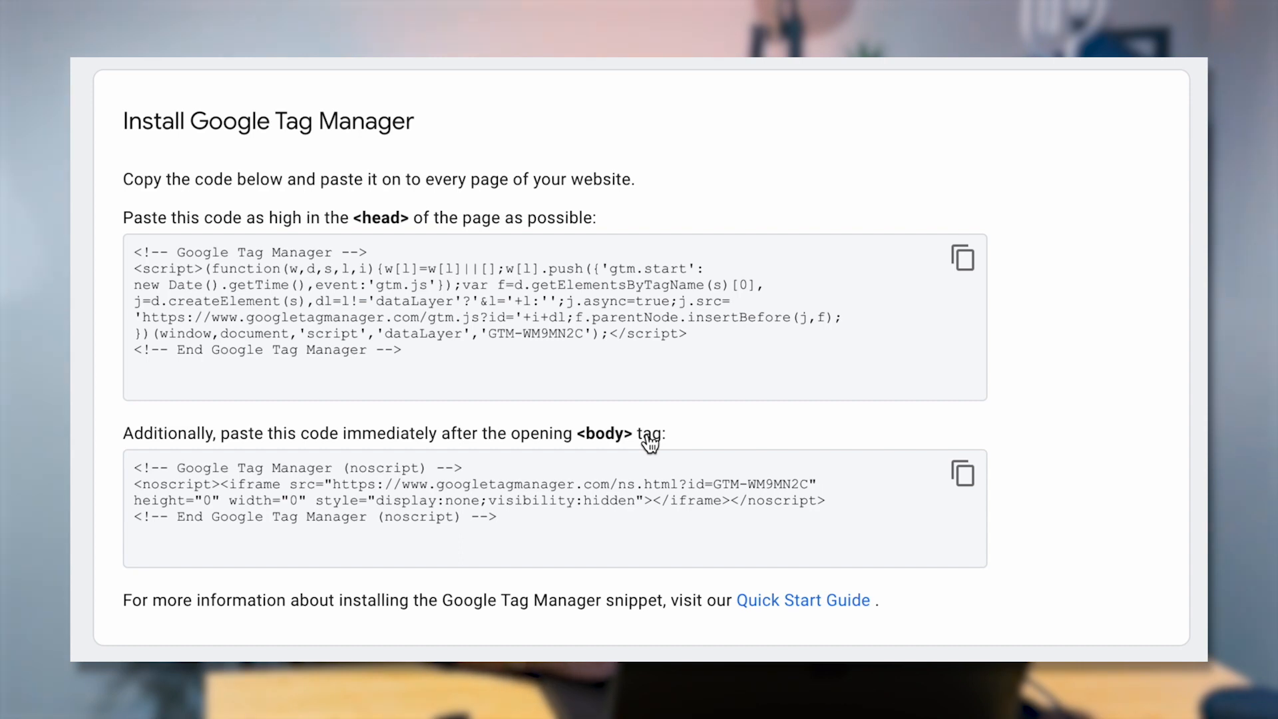
{"action": "left_click", "coordinate": [963, 259]}
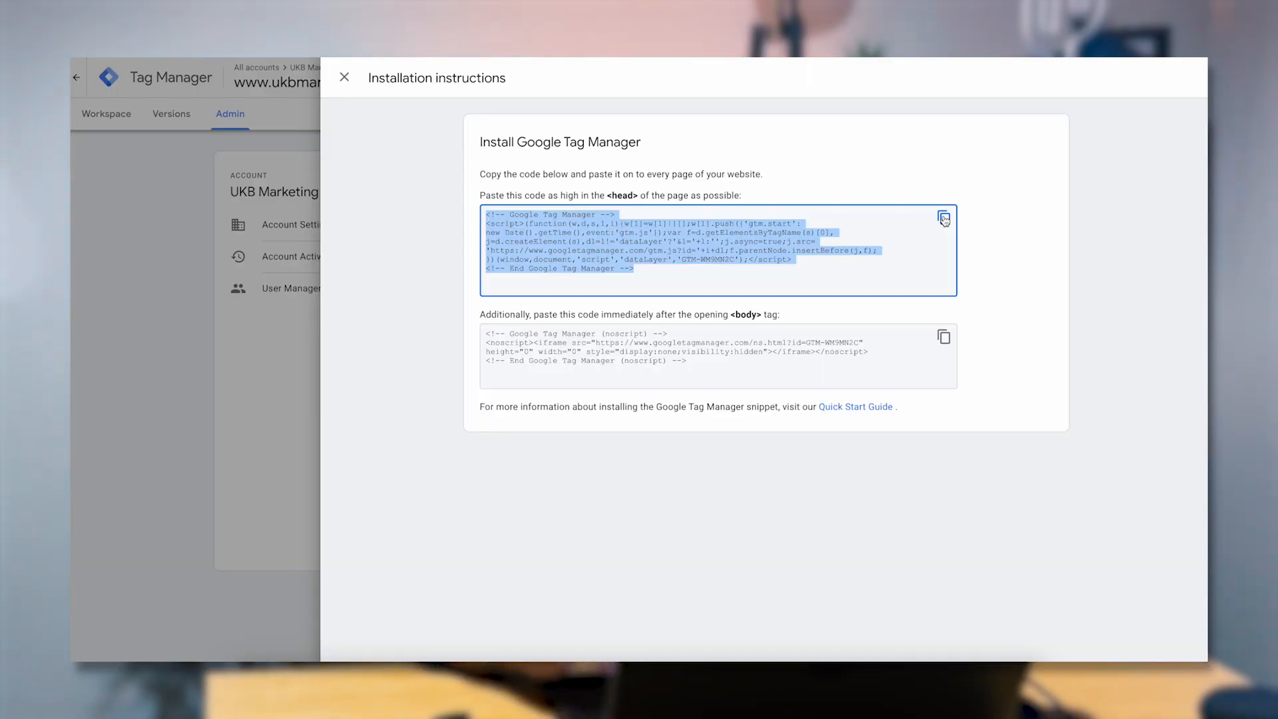
Copy the <head> snippet, and locate the existing Google Tag Manager code in the Webflow site's Head Code section
{"action": "left_click", "coordinate": [944, 218]}
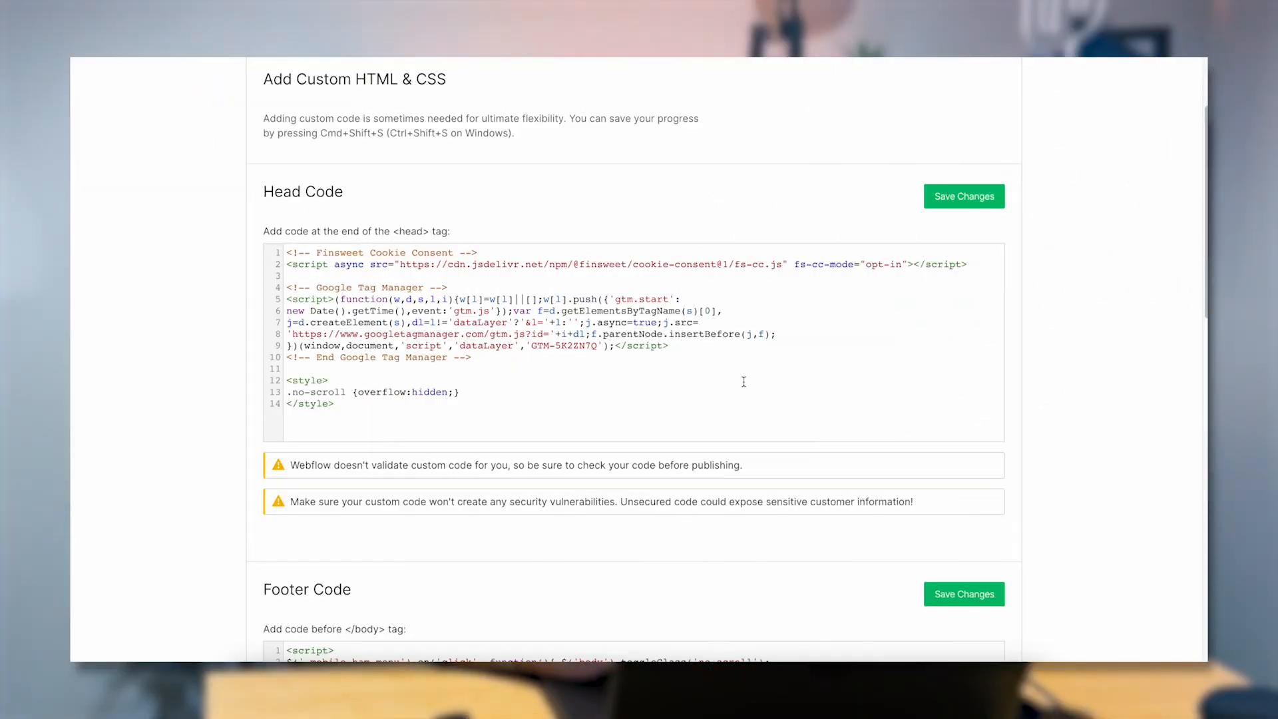
{"action": "scroll", "coordinate": [744, 381], "scroll_direction": "up", "scroll_amount": 2}
{"action": "scroll", "coordinate": [744, 381], "scroll_direction": "down", "scroll_amount": 1}
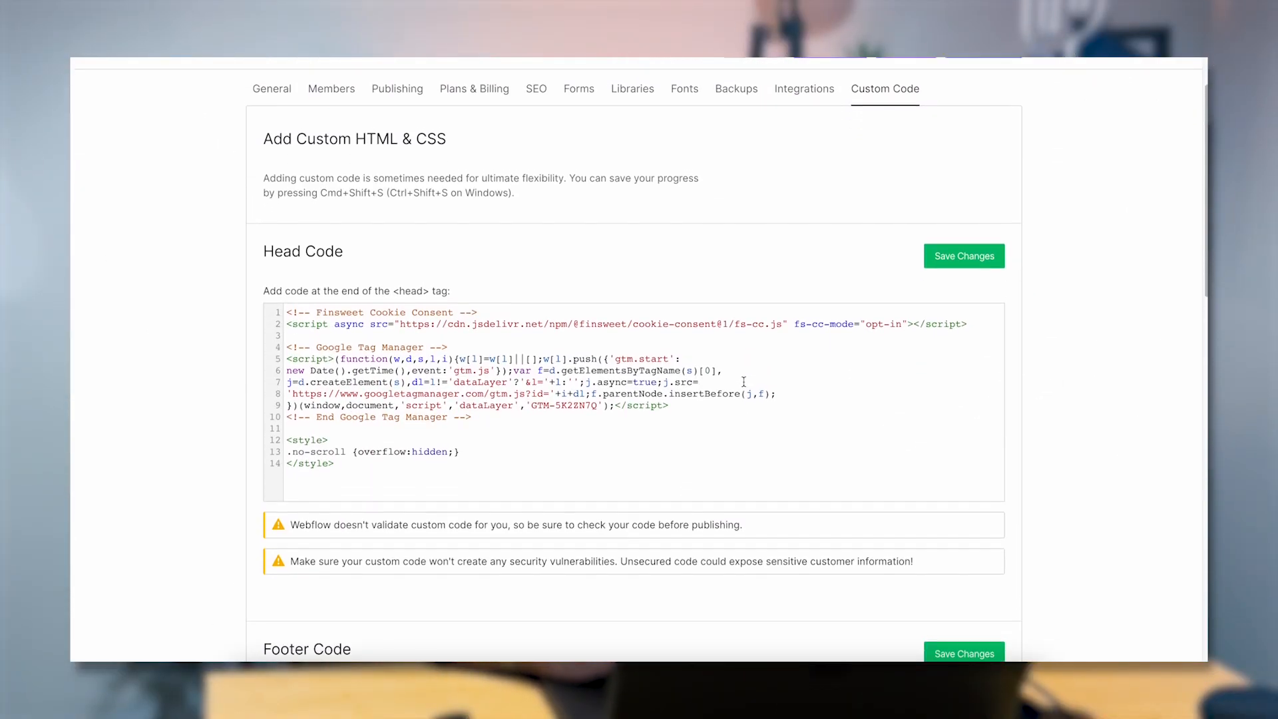
{"action": "left_click_drag", "start_coordinate": [714, 365], "coordinate": [290, 306]}
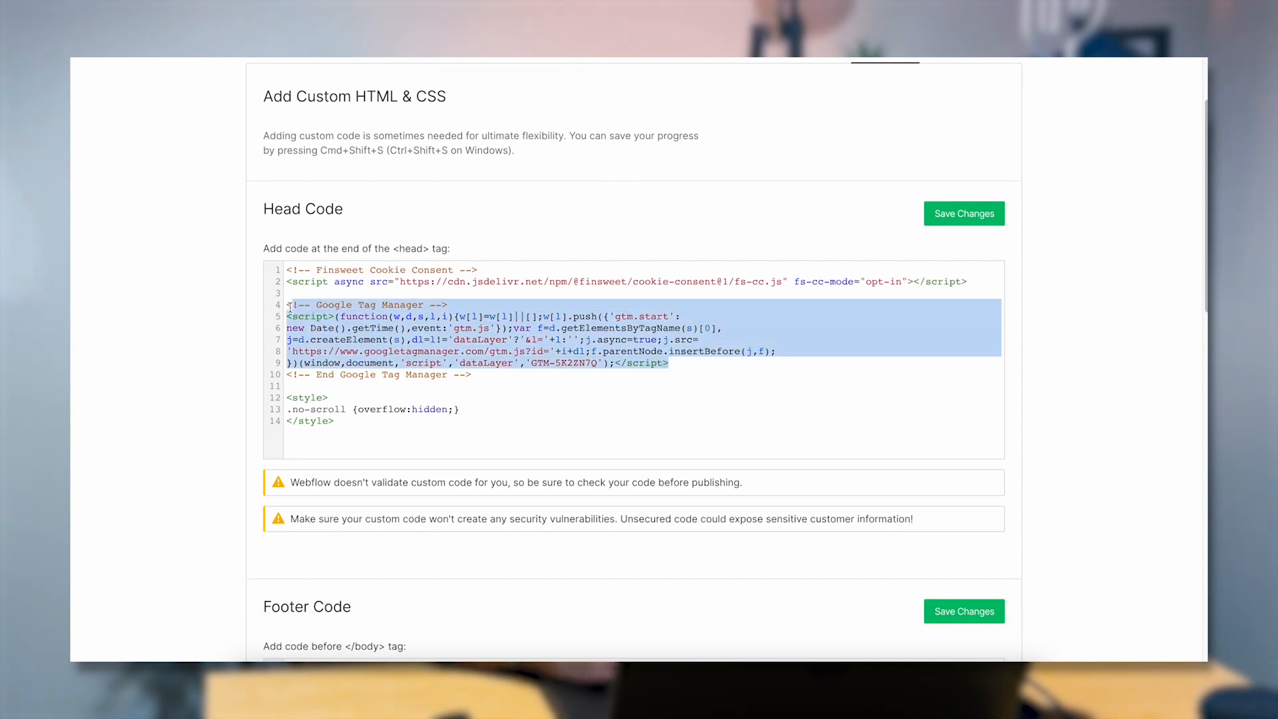
{"action": "left_click", "coordinate": [504, 384]}
{"action": "left_click_drag", "start_coordinate": [264, 211], "coordinate": [351, 219]}
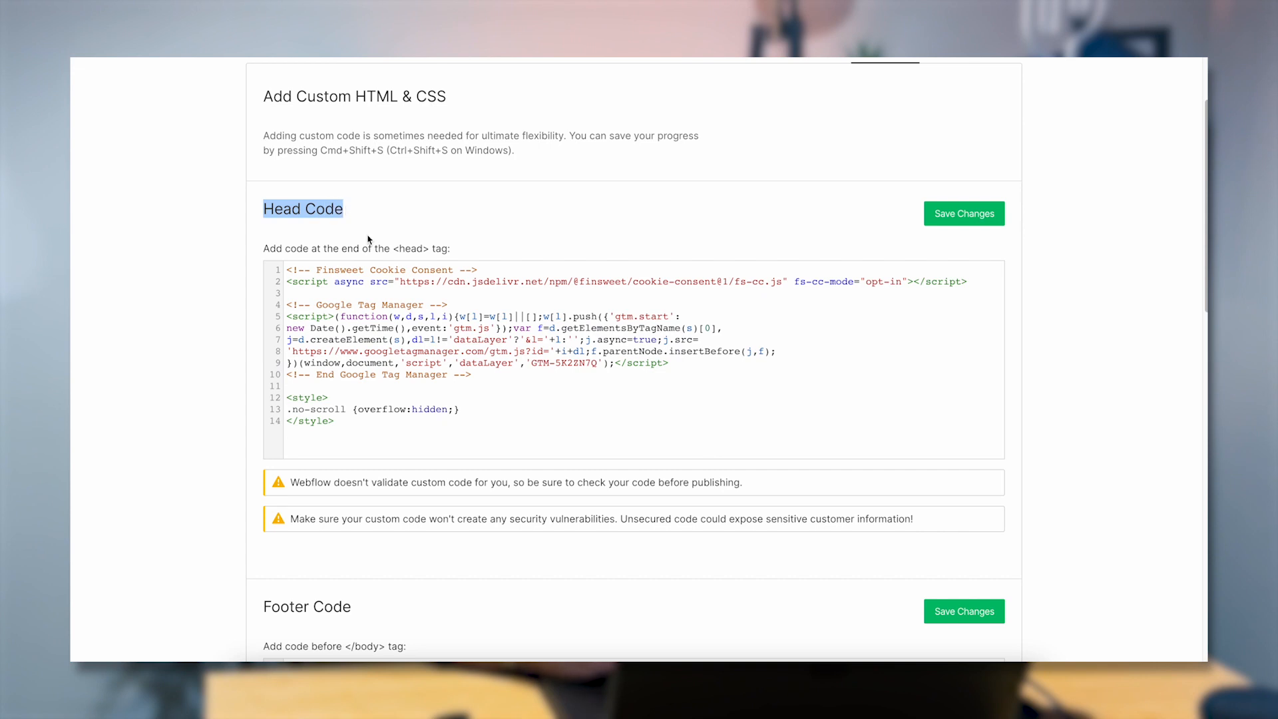
Delete the existing Google Tag Manager snippet from the Head Code and paste the copied one below the style block
{"action": "left_click_drag", "start_coordinate": [504, 384], "coordinate": [286, 305]}
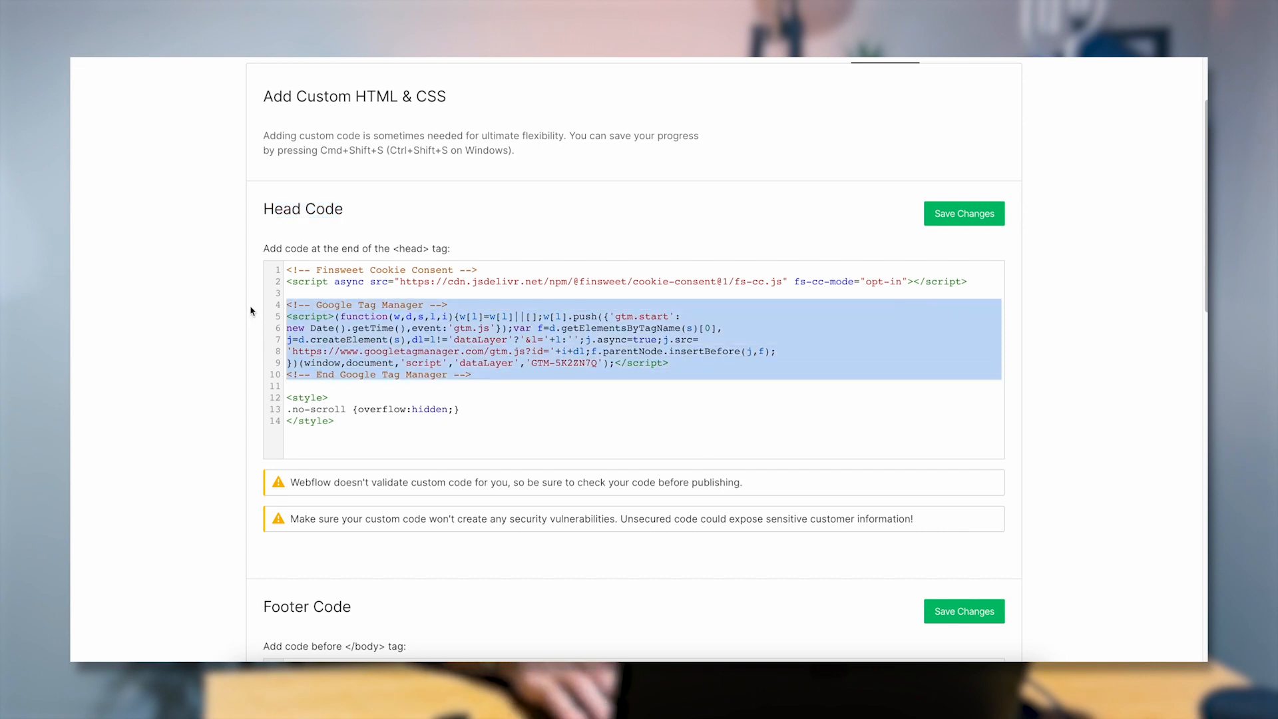
{"action": "key", "text": "BackSpace"}
{"action": "key", "text": "BackSpace"}
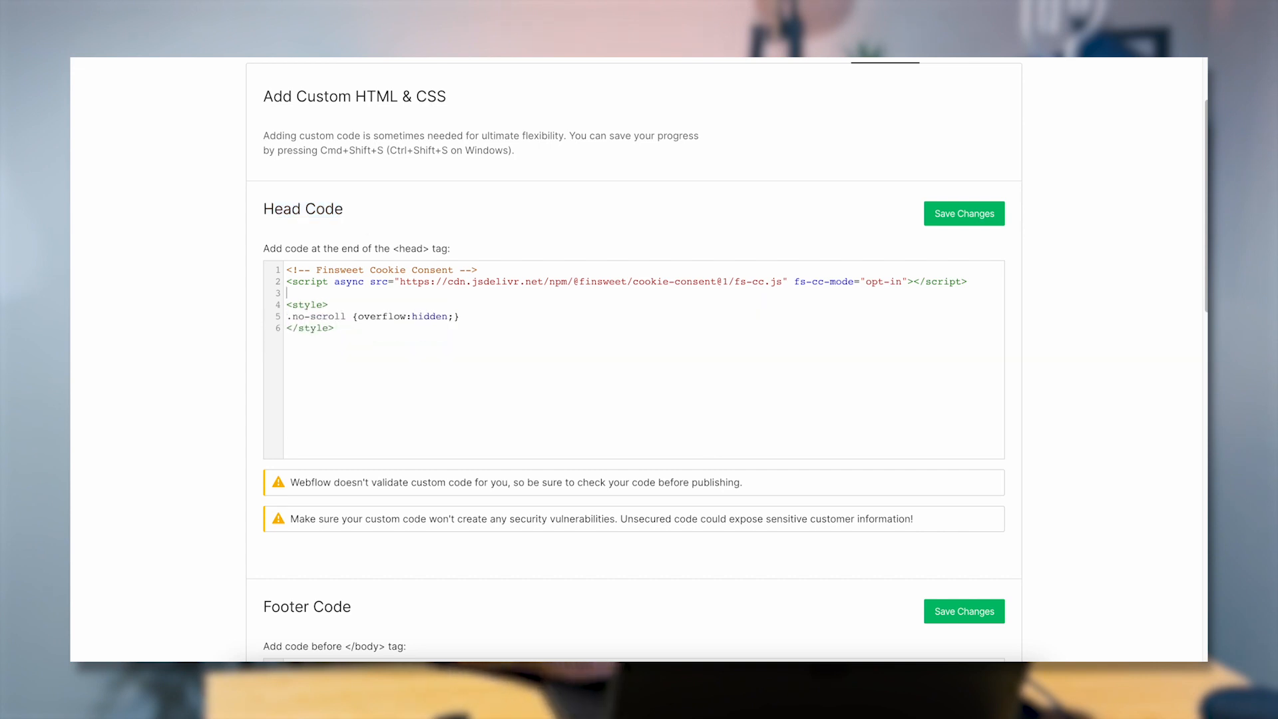
{"action": "left_click", "coordinate": [305, 362]}
{"action": "key", "text": "Return"}
{"action": "key", "text": "Return"}
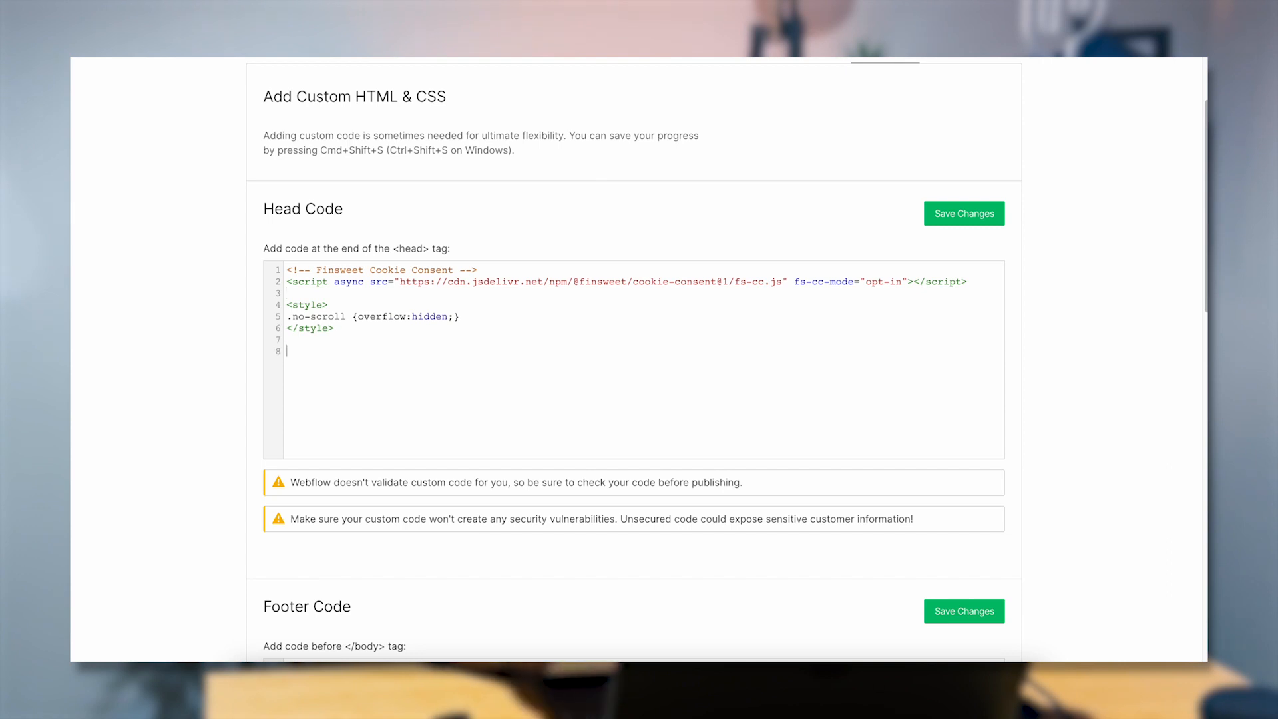
{"action": "key", "text": "ctrl+v"}
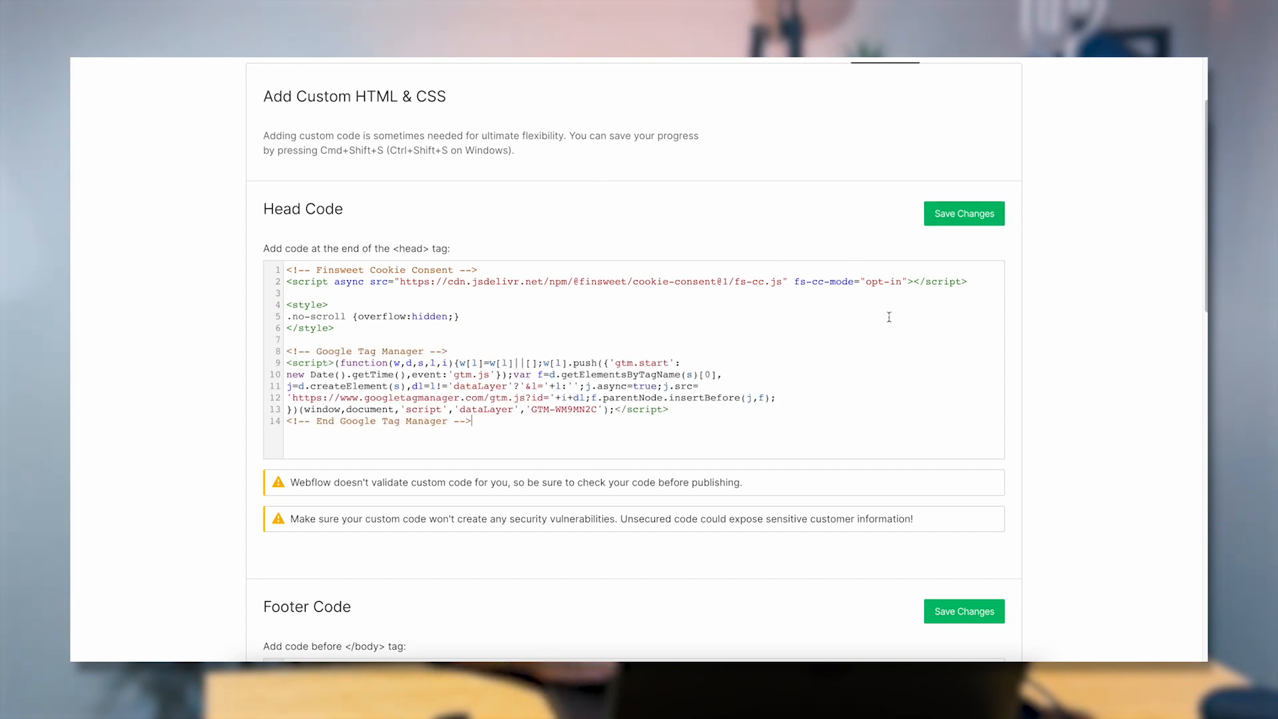
Undo the pasting of the new snippet and the deletion of the original one in the Head Code
{"action": "key", "text": "ctrl+z"}
{"action": "key", "text": "ctrl+z"}
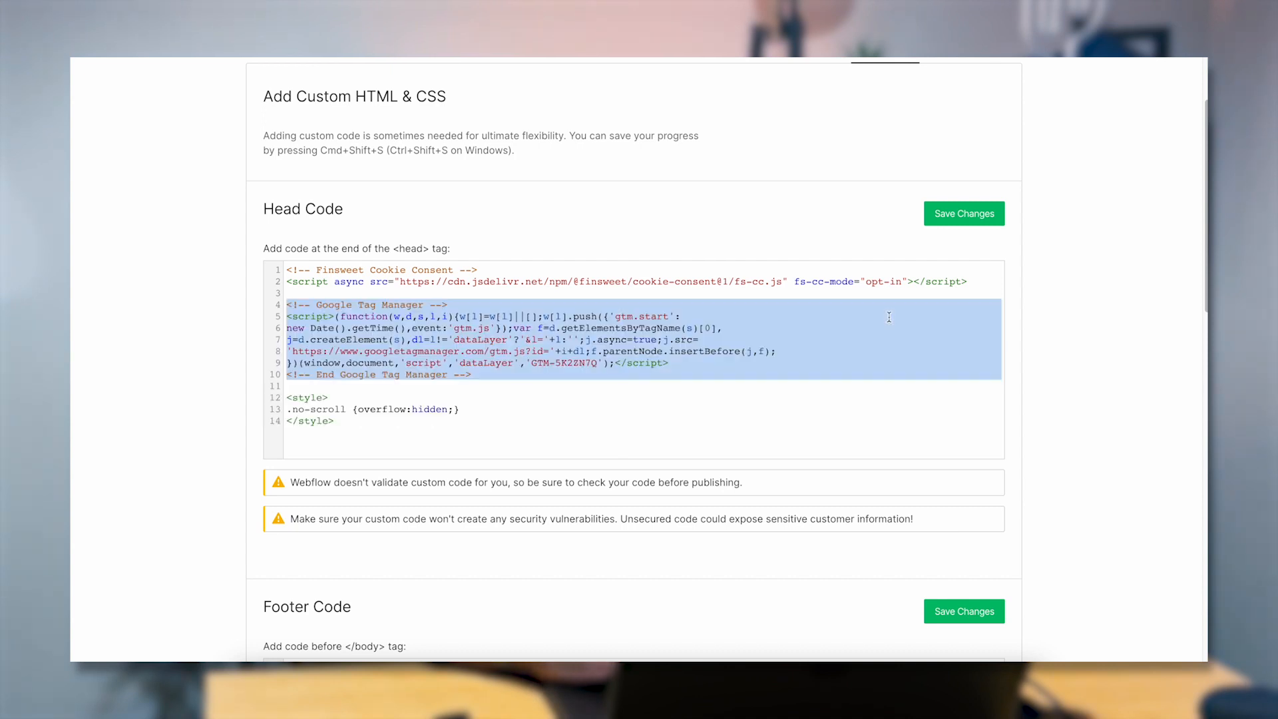
{"action": "left_click", "coordinate": [981, 356]}
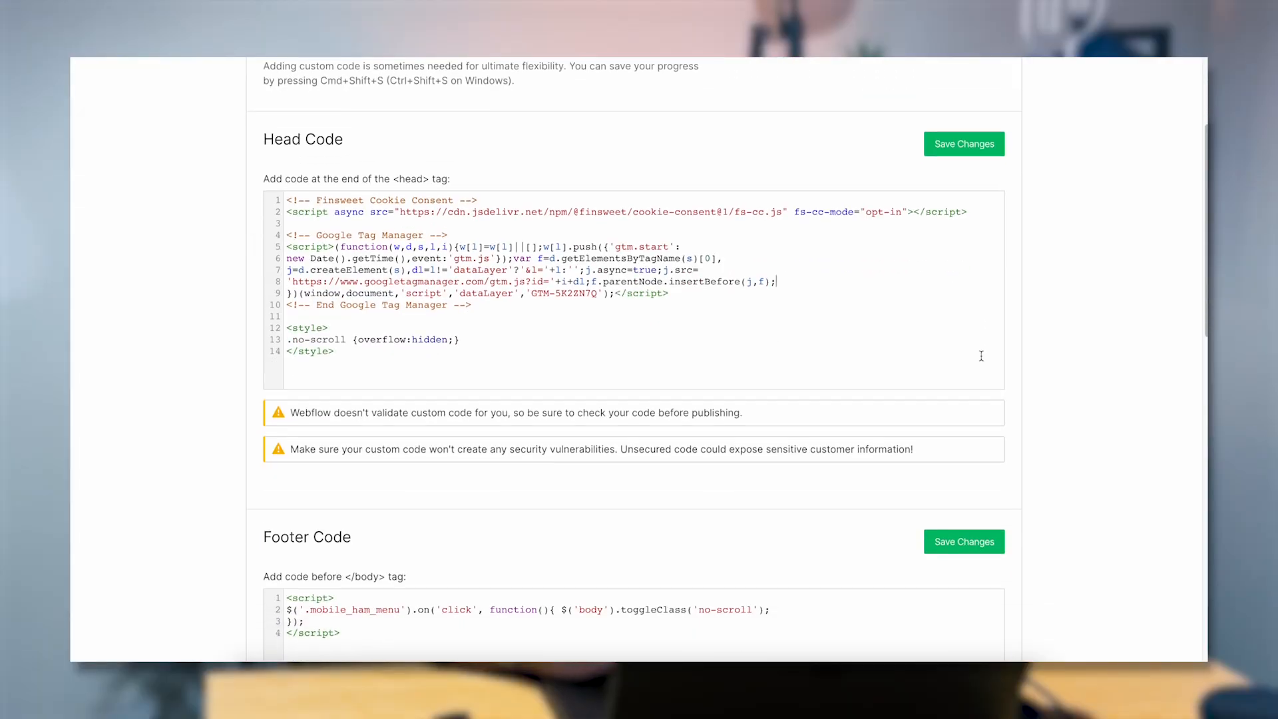
Look over the Footer Code section, and review Tag Manager's <head> and <body> installation instructions, copying the <head> snippet again
{"action": "scroll", "coordinate": [776, 437], "scroll_direction": "down", "scroll_amount": 3}
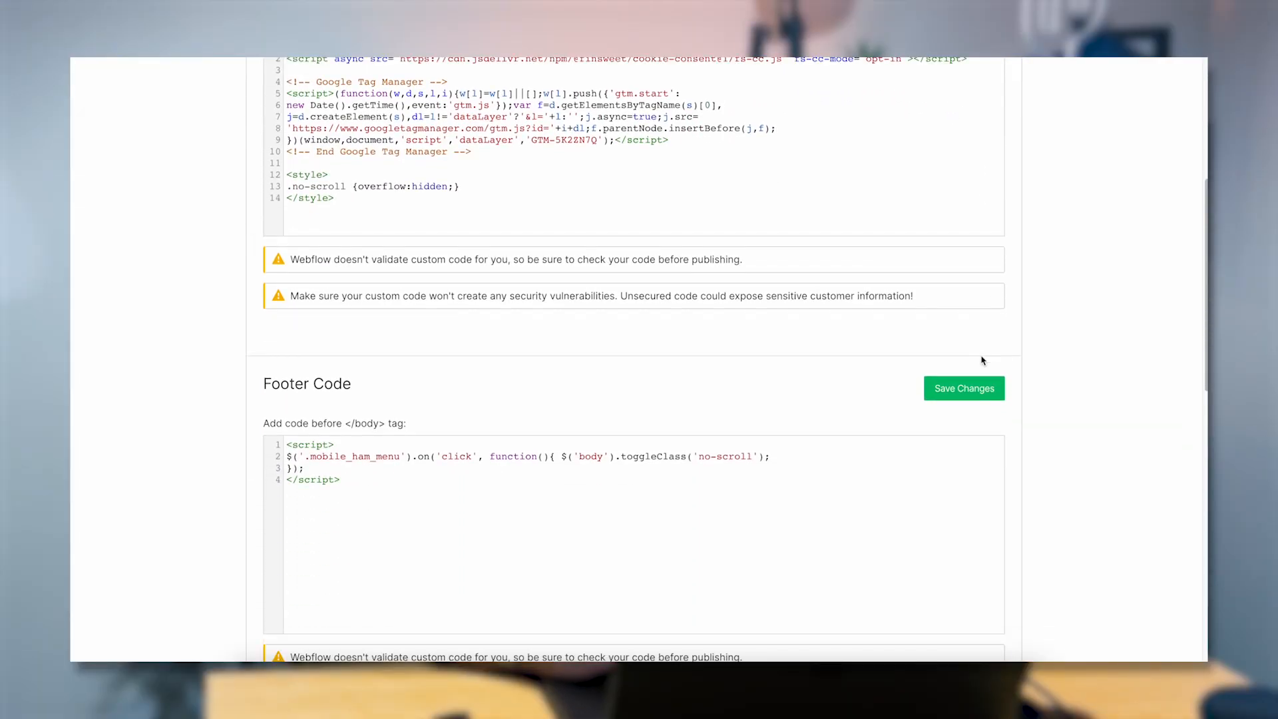
{"action": "scroll", "coordinate": [775, 438], "scroll_direction": "down", "scroll_amount": 7}
{"action": "scroll", "coordinate": [776, 441], "scroll_direction": "up", "scroll_amount": 10}
{"action": "scroll", "coordinate": [777, 437], "scroll_direction": "up", "scroll_amount": 3}
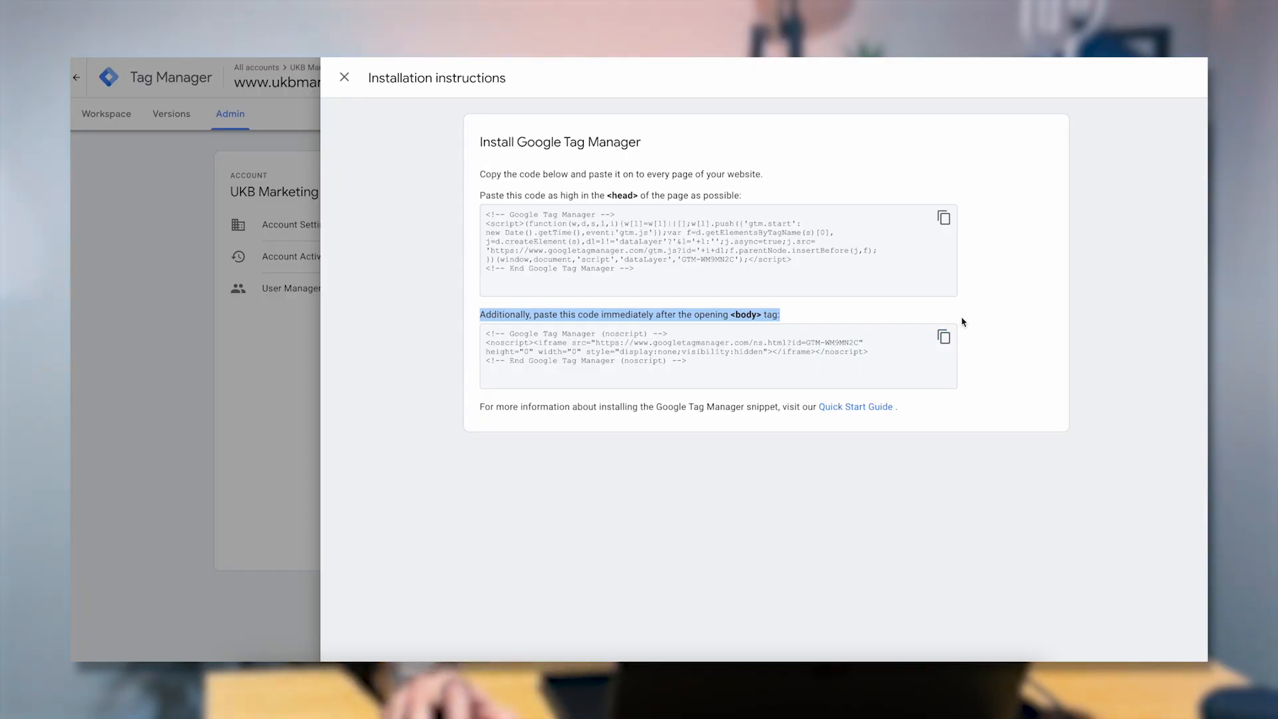
{"action": "left_click", "coordinate": [455, 187]}
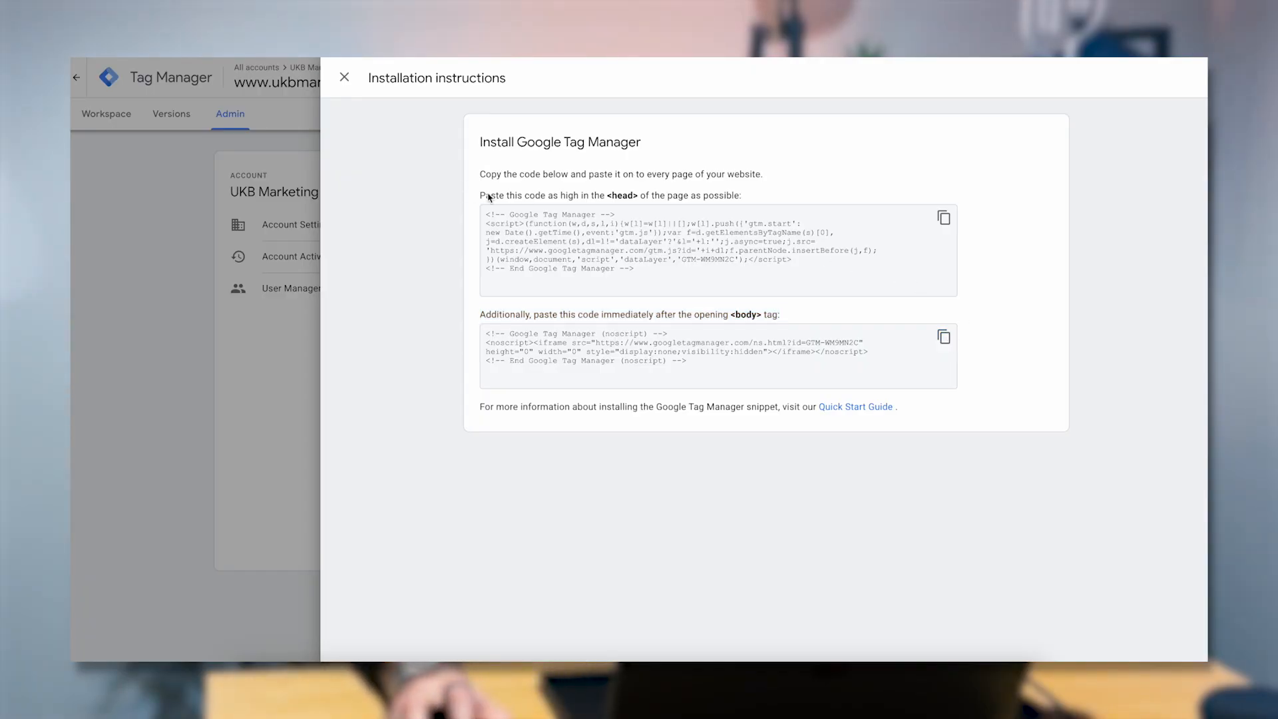
{"action": "left_click", "coordinate": [944, 217]}
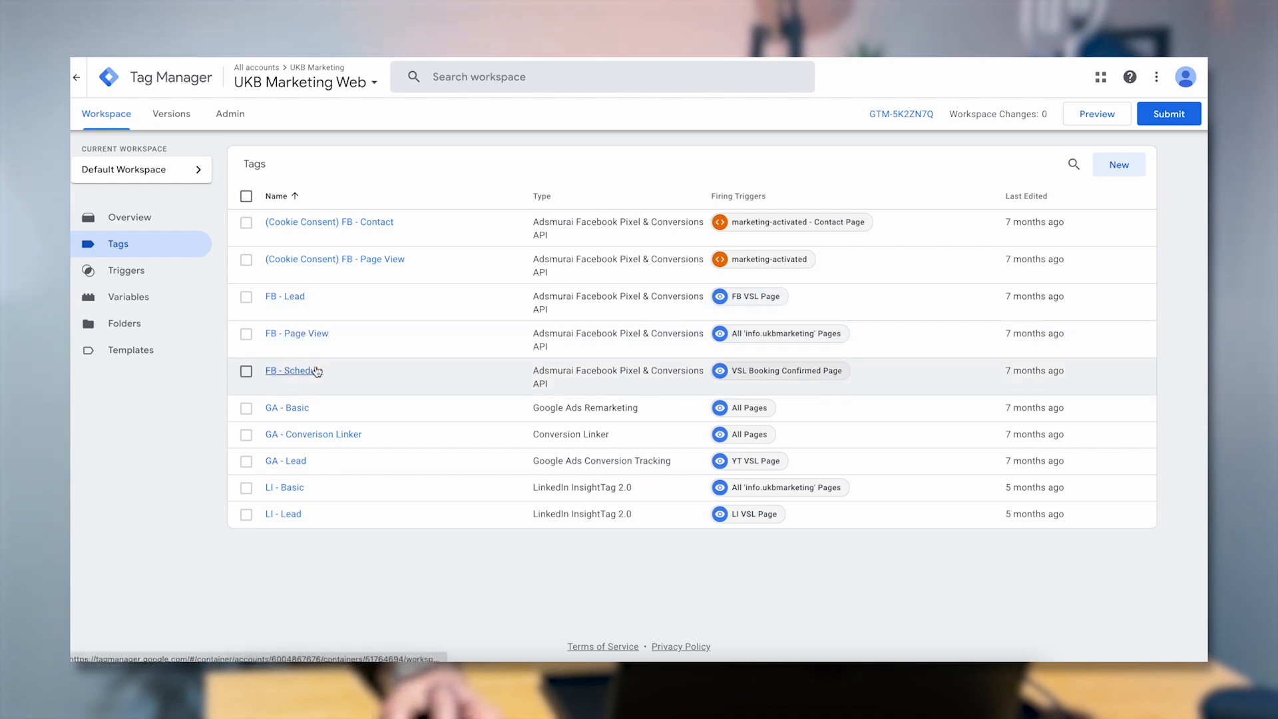
Open the FB - Lead tag in the UKB Marketing Web container and examine its event settings and firing trigger
{"action": "left_click", "coordinate": [368, 311]}
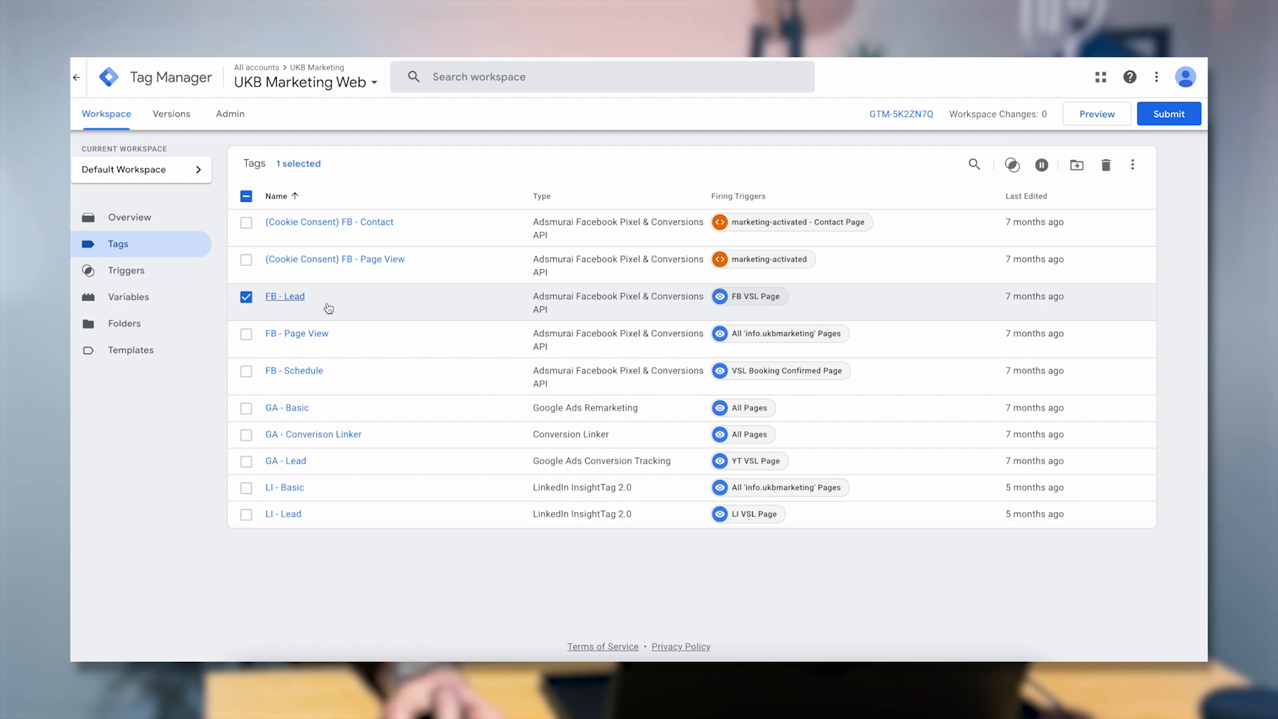
{"action": "left_click", "coordinate": [300, 295]}
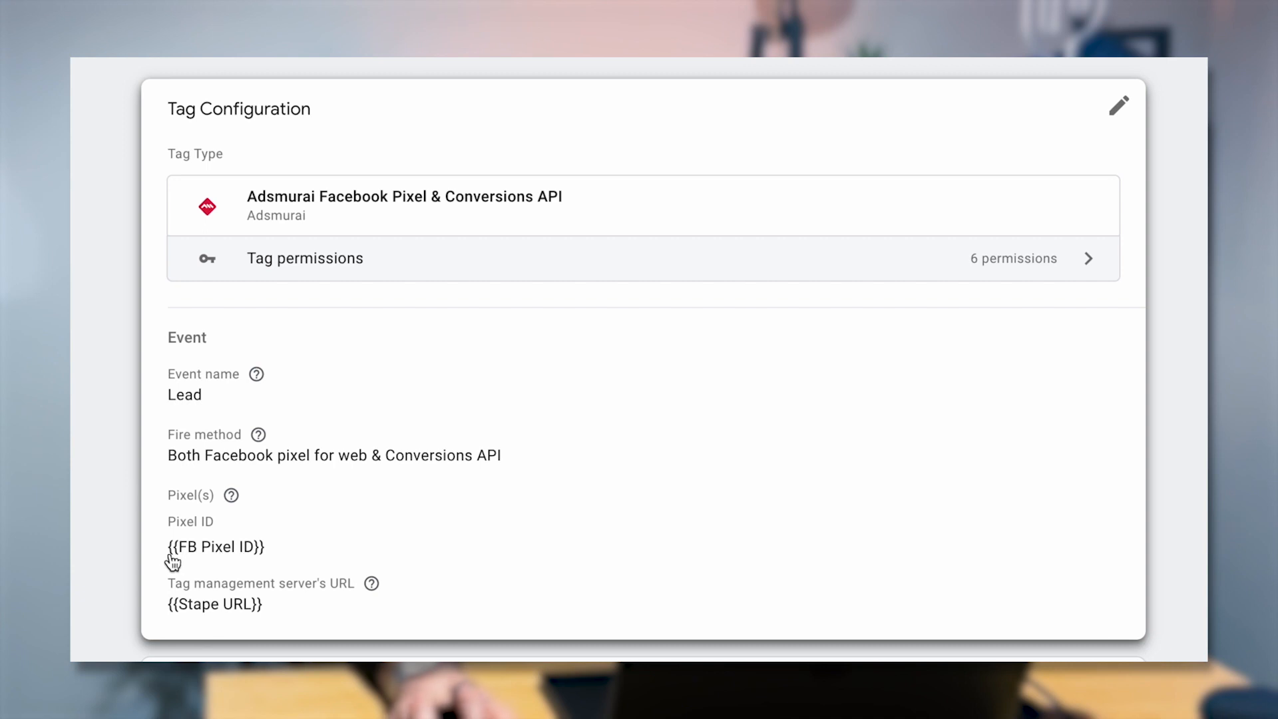
{"action": "left_click", "coordinate": [1138, 116]}
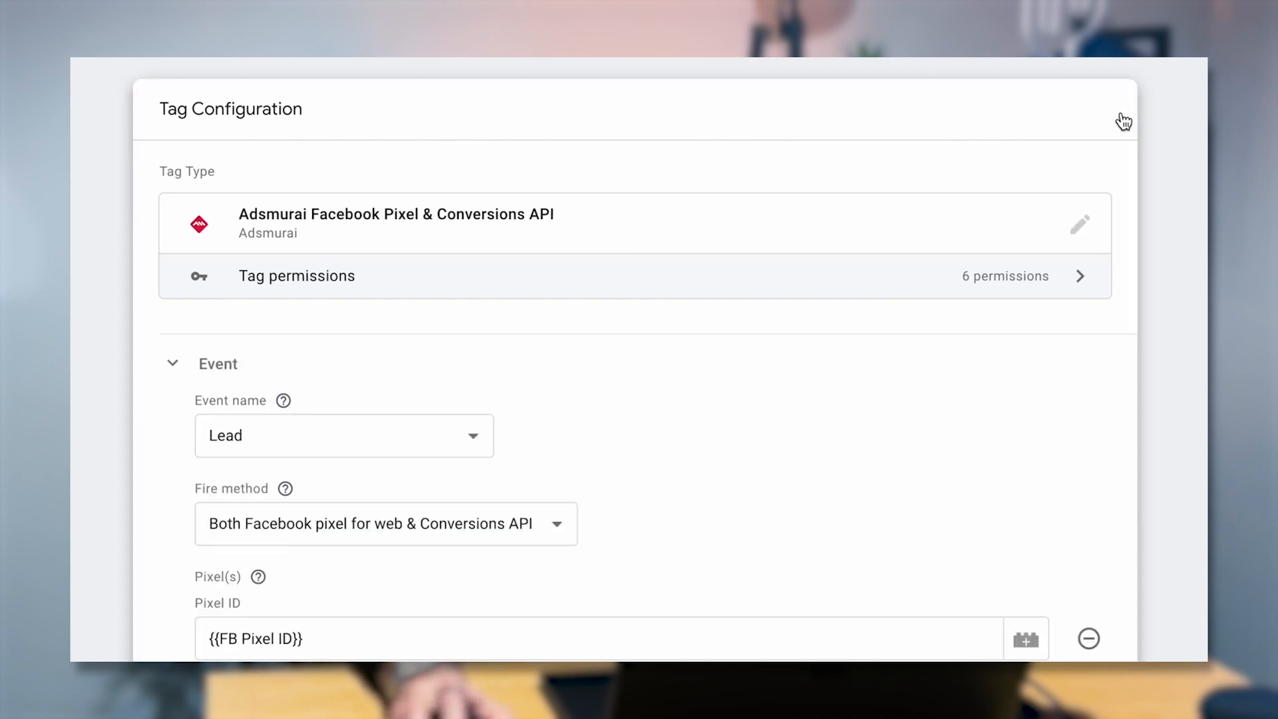
{"action": "scroll", "coordinate": [710, 499], "scroll_direction": "down", "scroll_amount": 5}
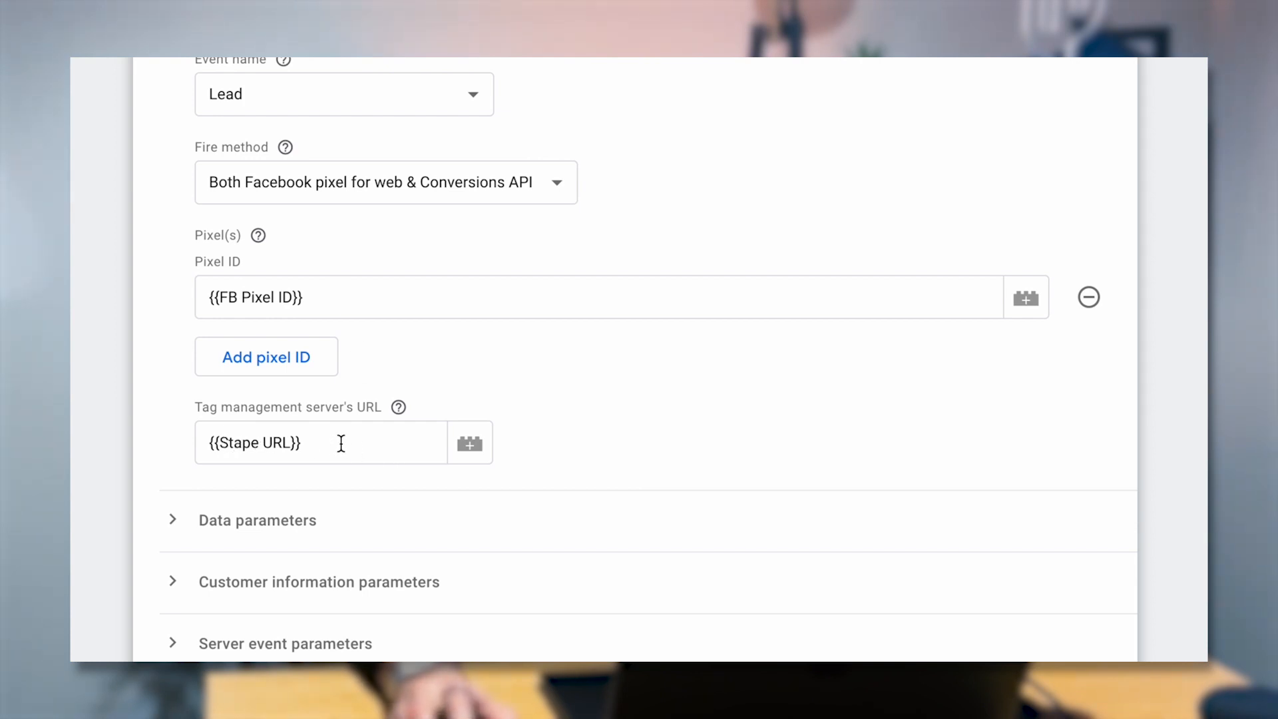
{"action": "scroll", "coordinate": [342, 444], "scroll_direction": "down", "scroll_amount": 5}
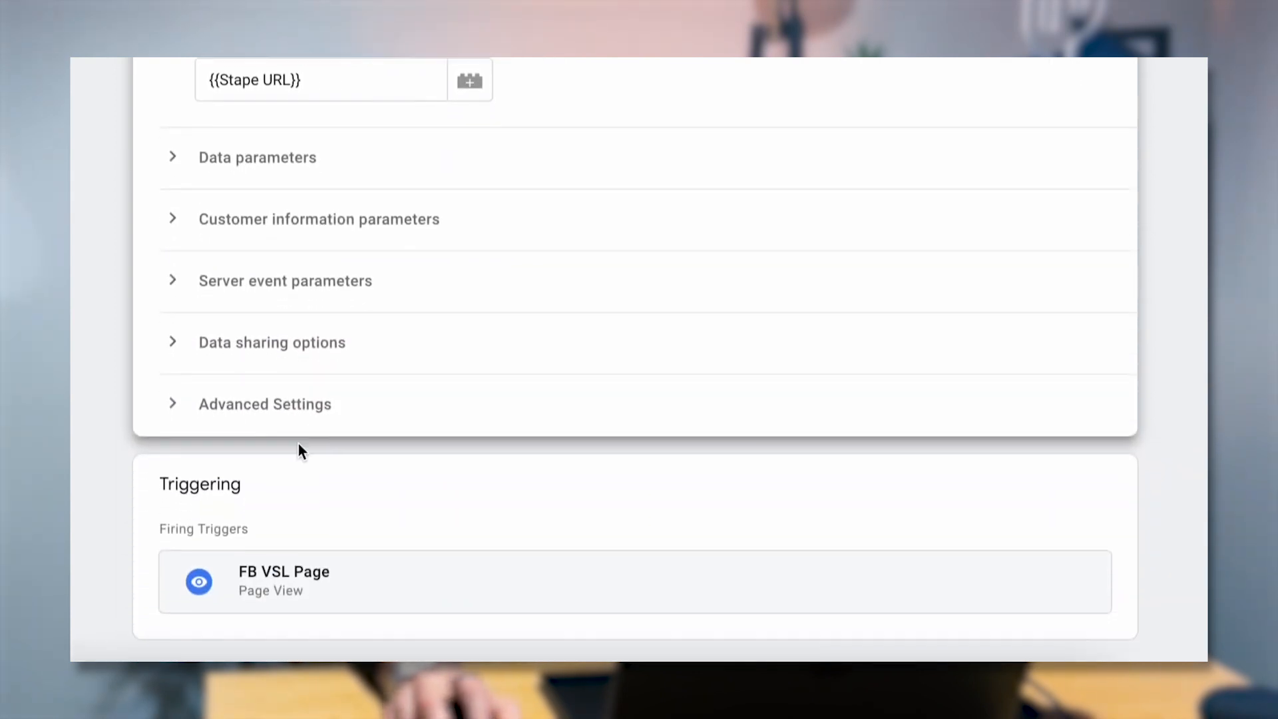
{"action": "left_click", "coordinate": [442, 576]}
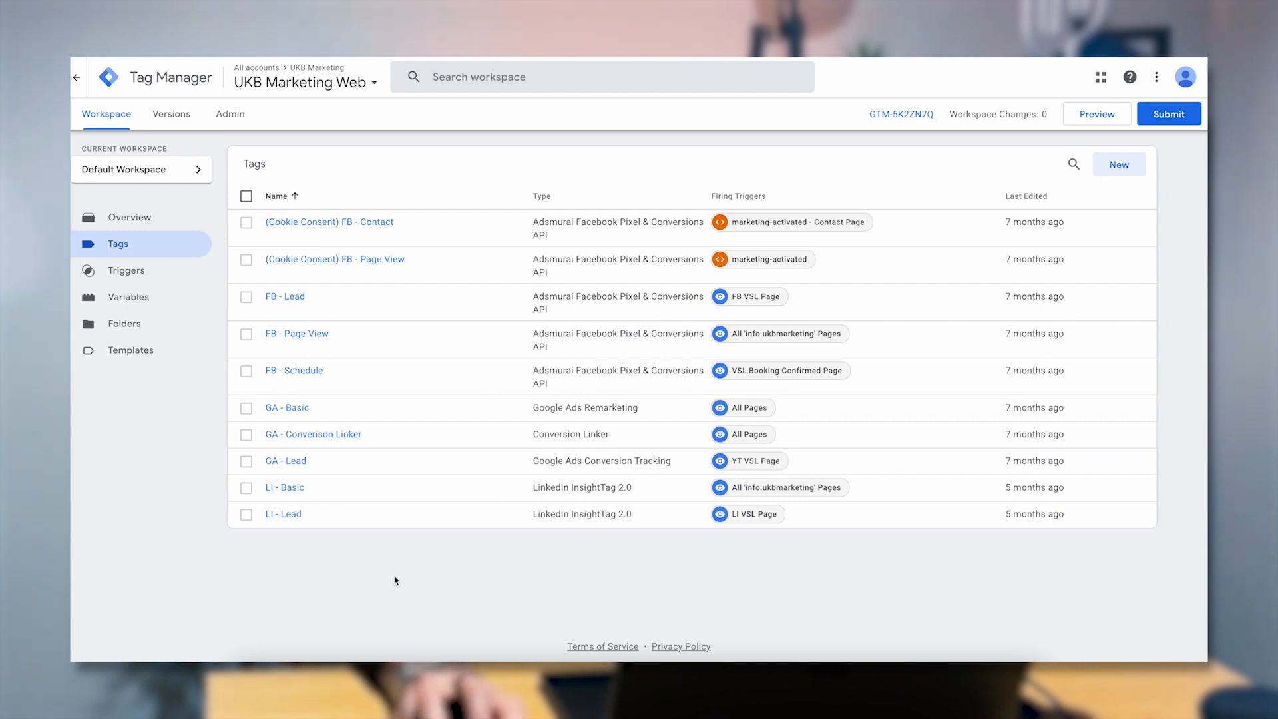
{"action": "left_click", "coordinate": [1081, 118]}
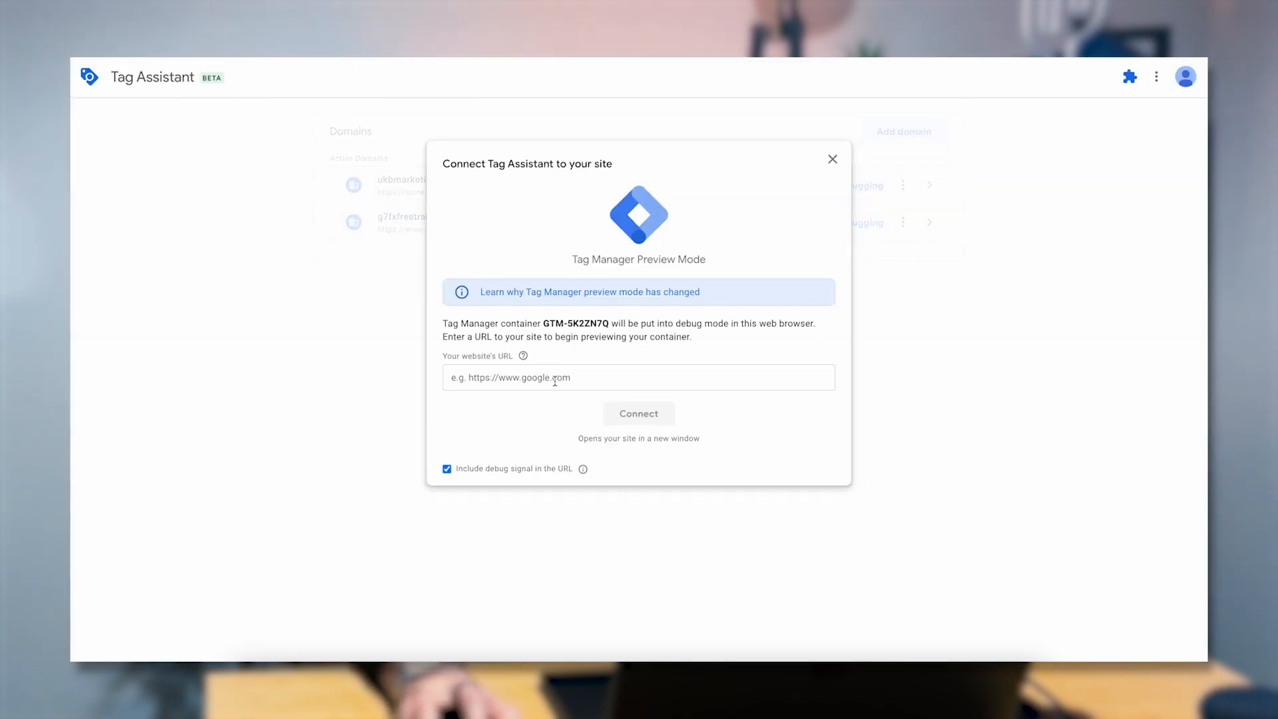
{"action": "left_click", "coordinate": [555, 377]}
{"action": "type", "text": "ukbmarketing.com"}
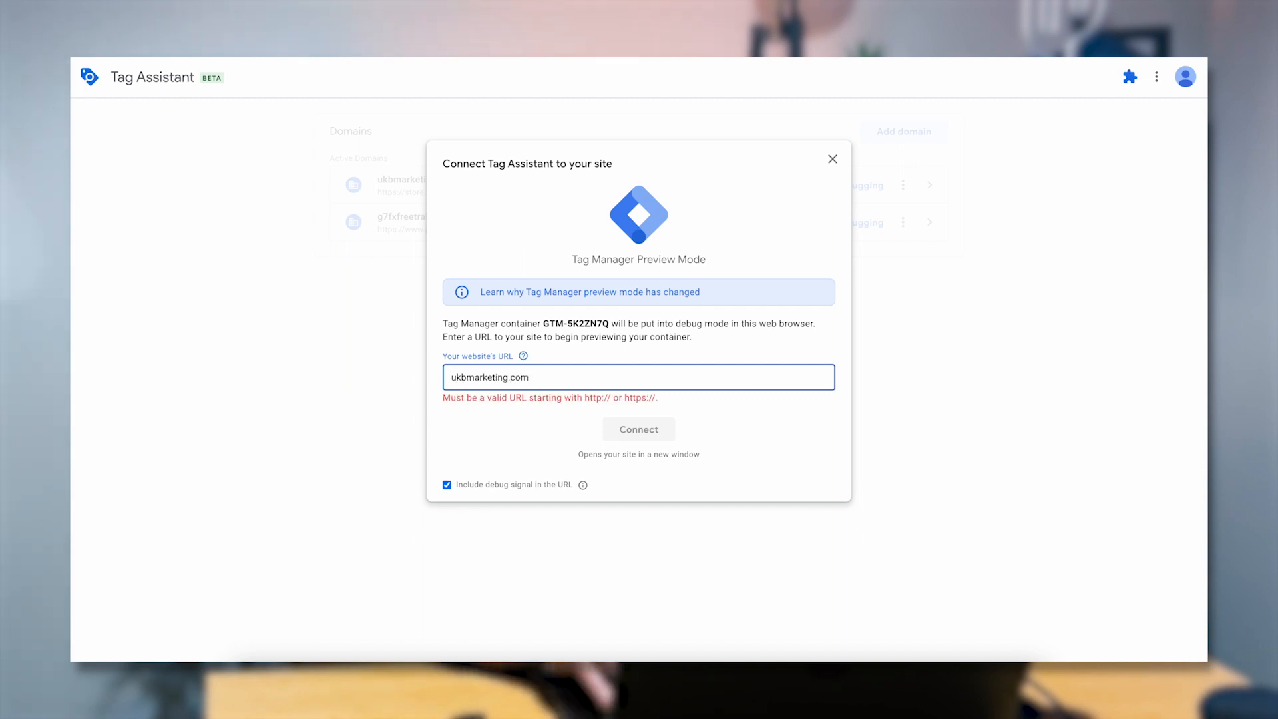
{"action": "left_click", "coordinate": [452, 377]}
{"action": "type", "text": "https://"}
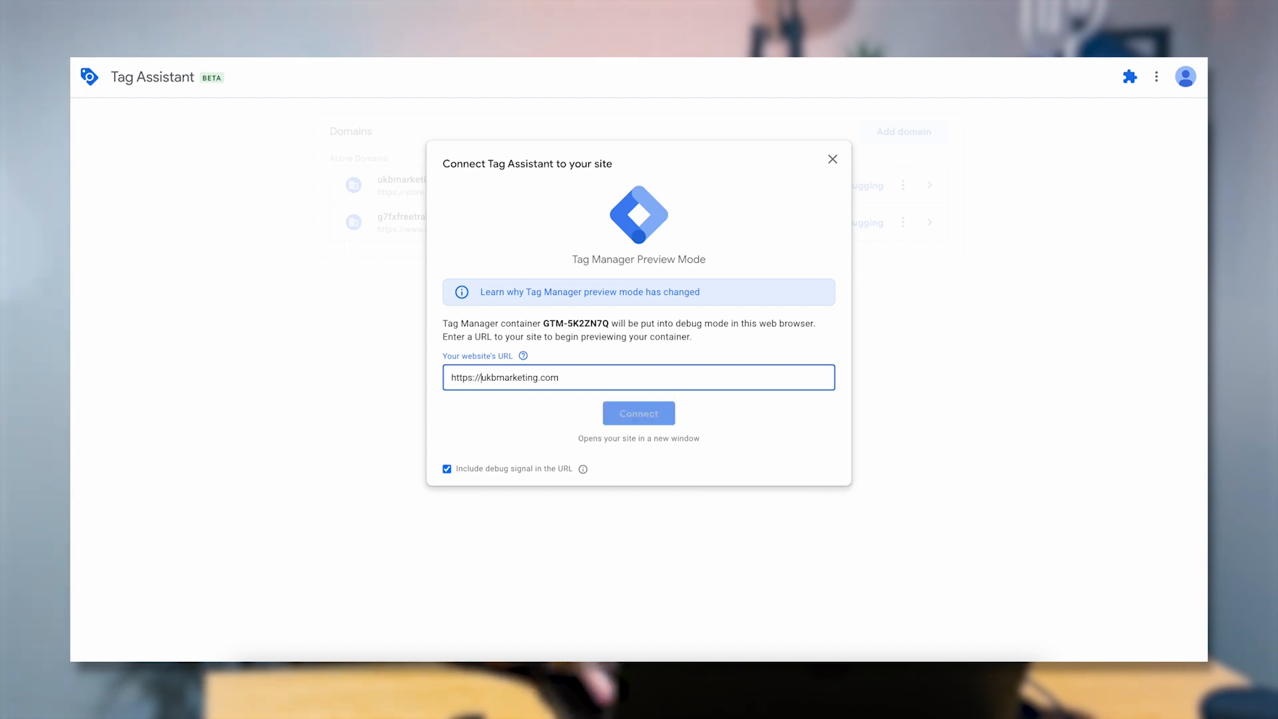
{"action": "left_click", "coordinate": [648, 416]}
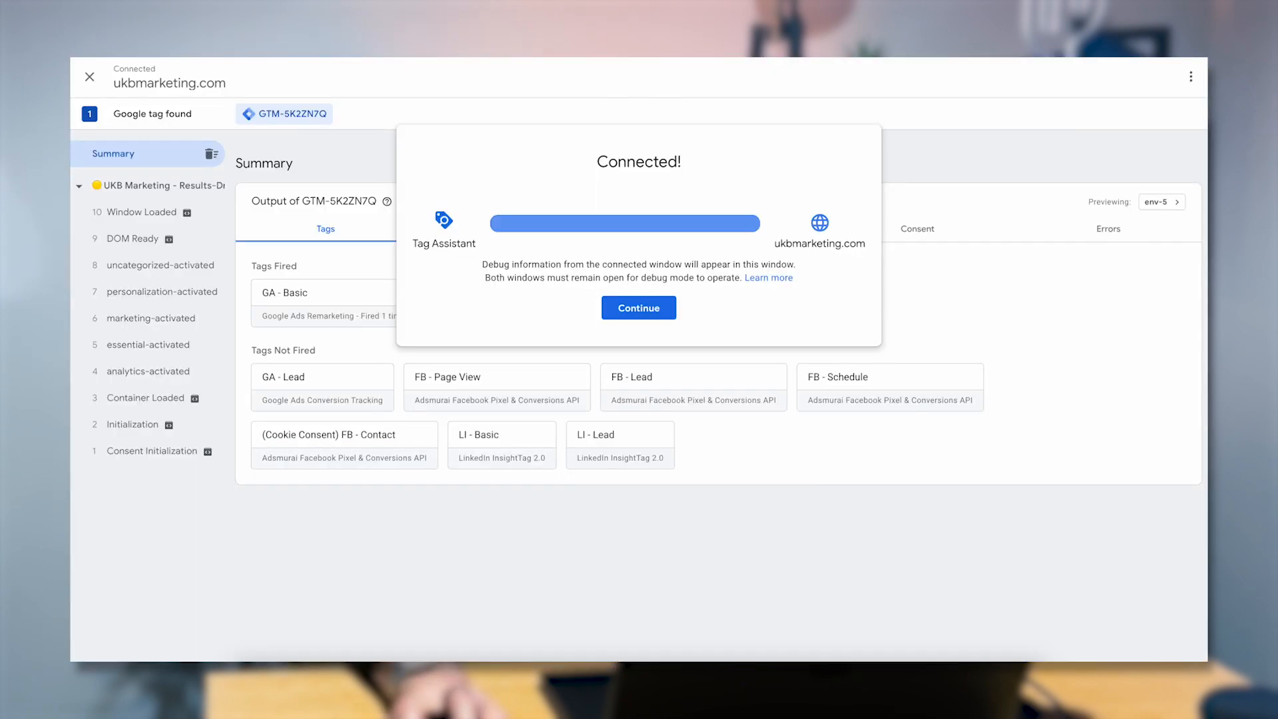
{"action": "left_click", "coordinate": [660, 308]}
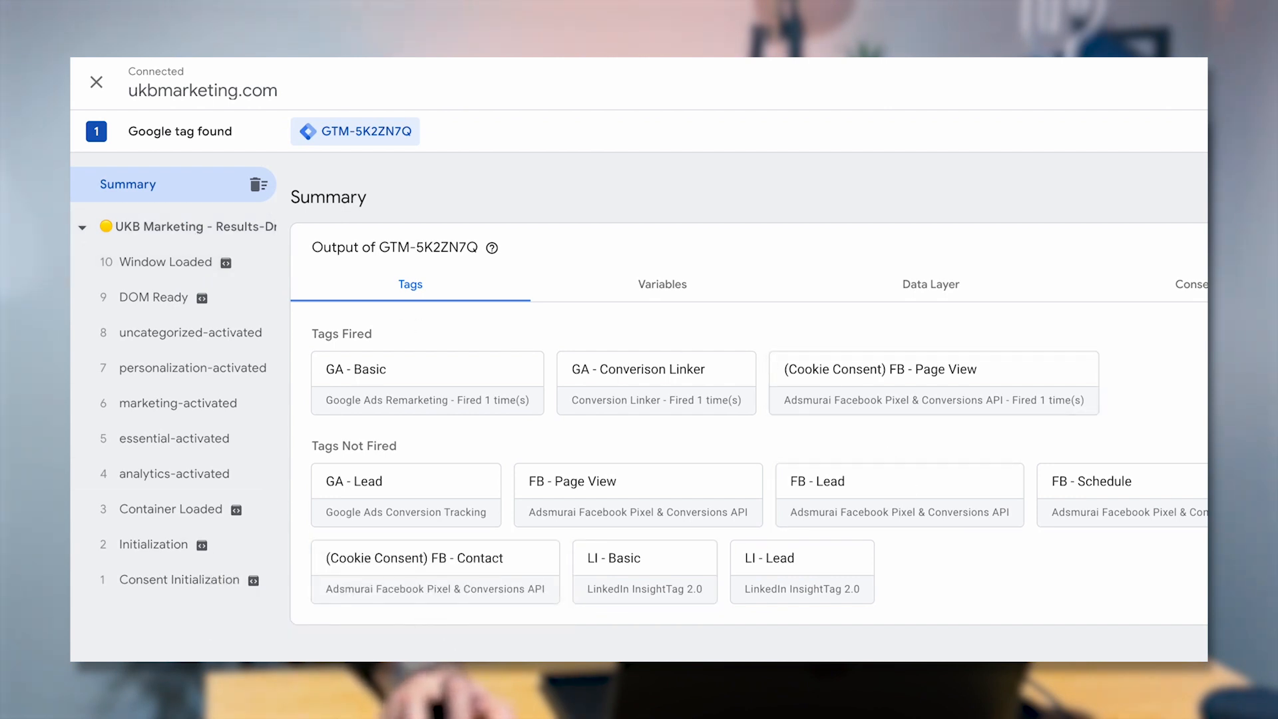
Review which tags fired and which did not in the Tag Assistant summary
{"action": "left_click_drag", "start_coordinate": [310, 333], "coordinate": [373, 337]}
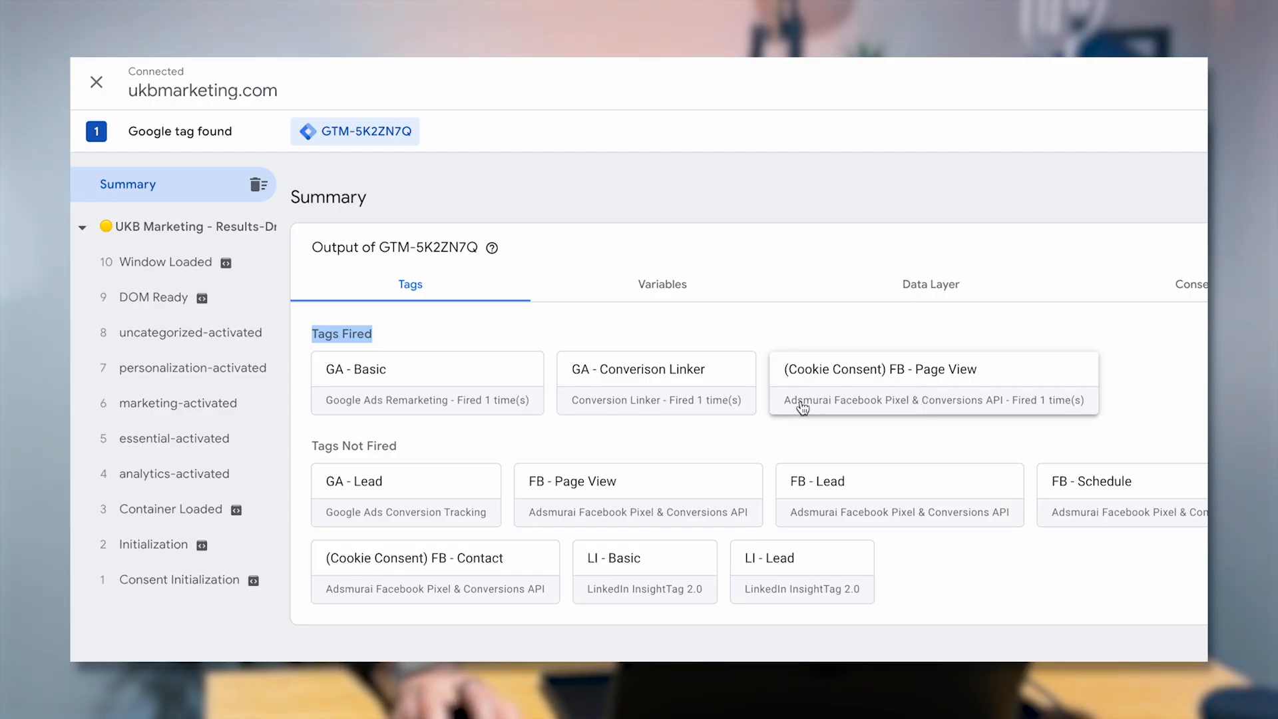
{"action": "left_click_drag", "start_coordinate": [313, 446], "coordinate": [398, 447]}
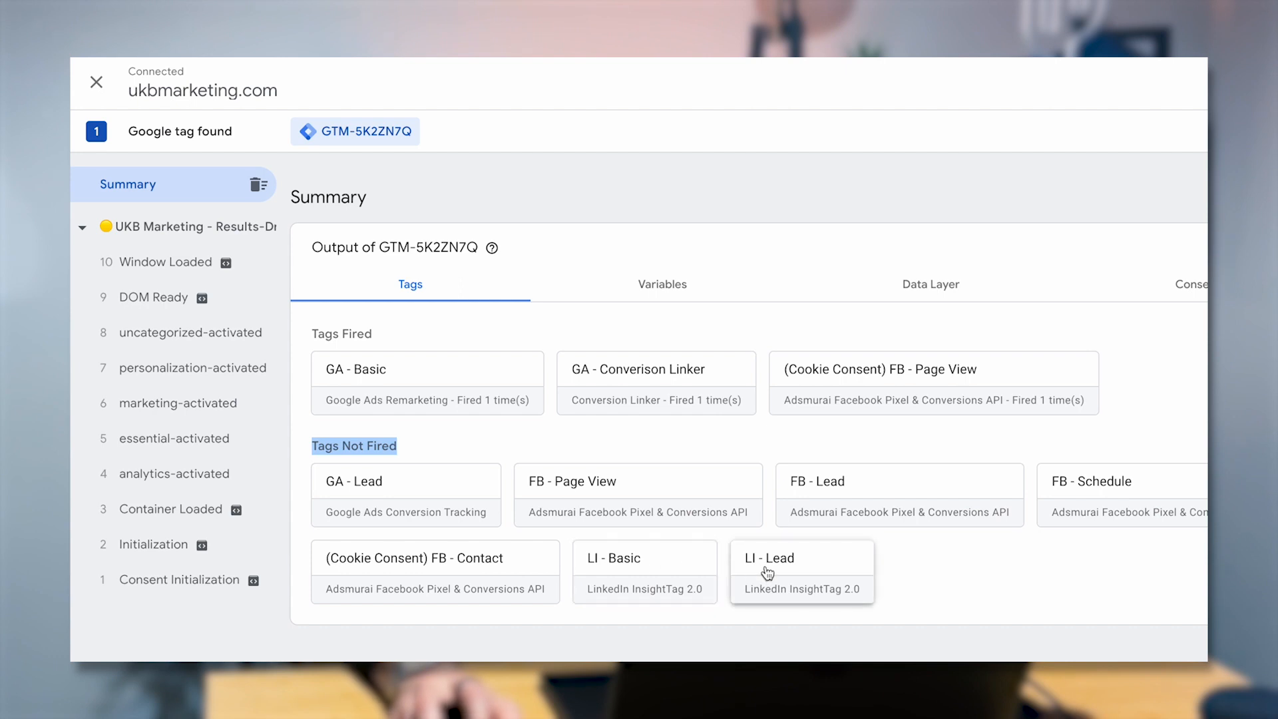
{"action": "left_click", "coordinate": [900, 582]}
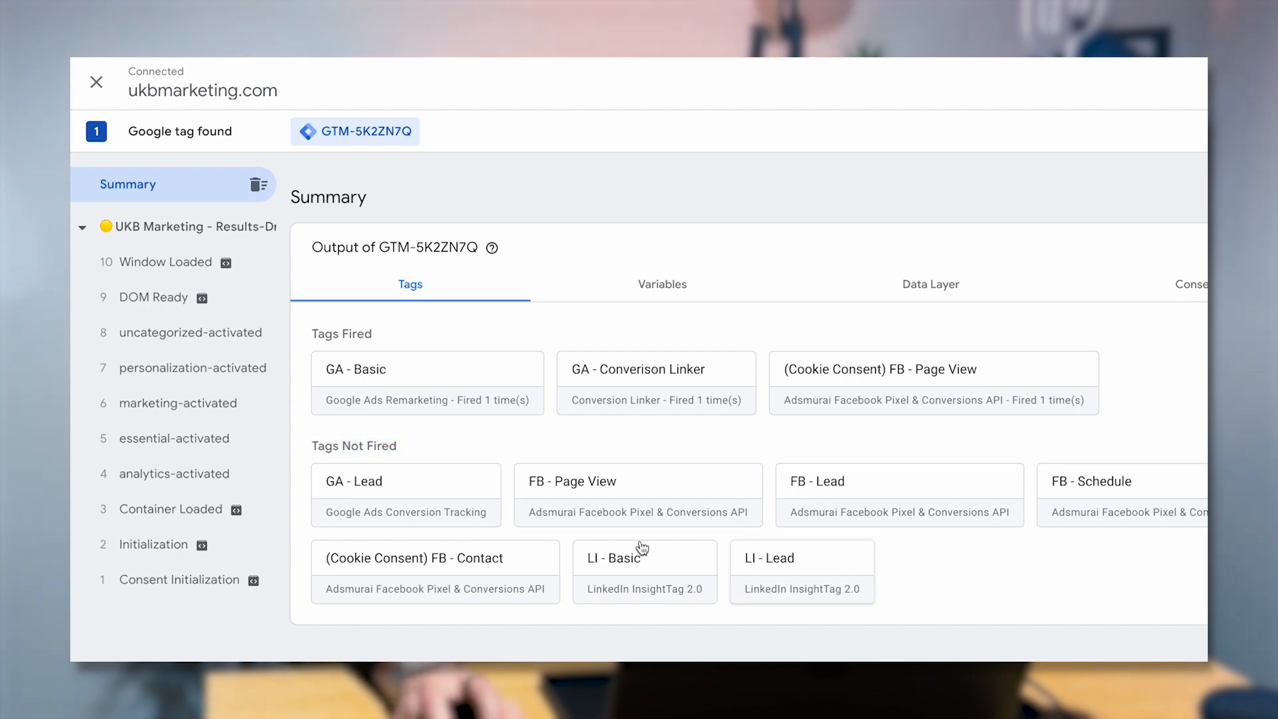
{"action": "left_click_drag", "start_coordinate": [312, 446], "coordinate": [418, 446]}
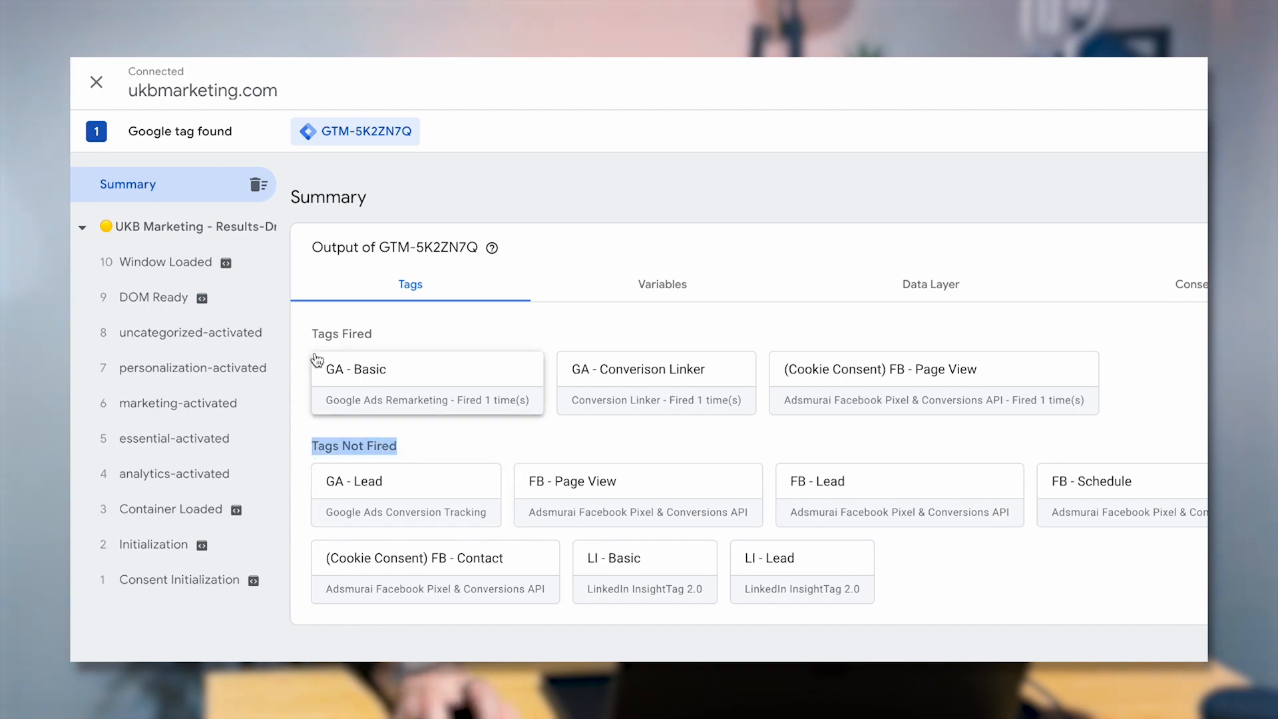
{"action": "left_click_drag", "start_coordinate": [311, 335], "coordinate": [391, 336]}
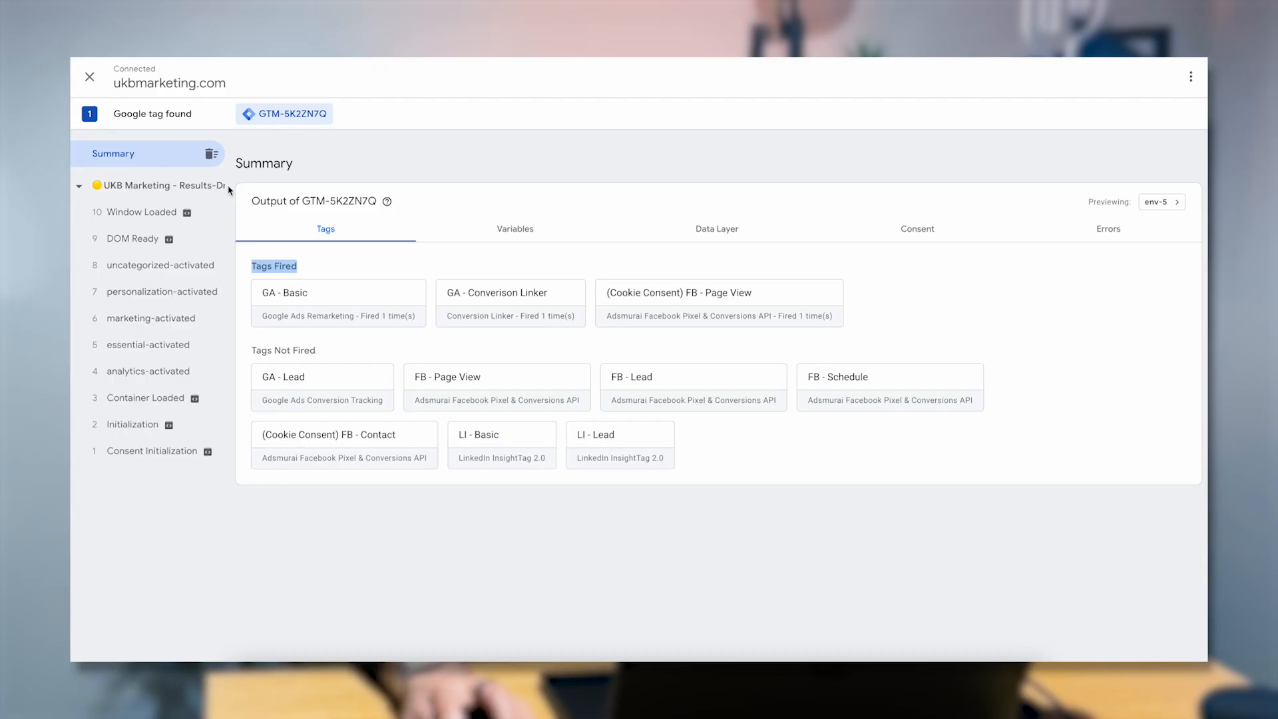
Compare the tags fired on the UKB Marketing home page with those fired on the Contact Us page
{"action": "left_click", "coordinate": [158, 190]}
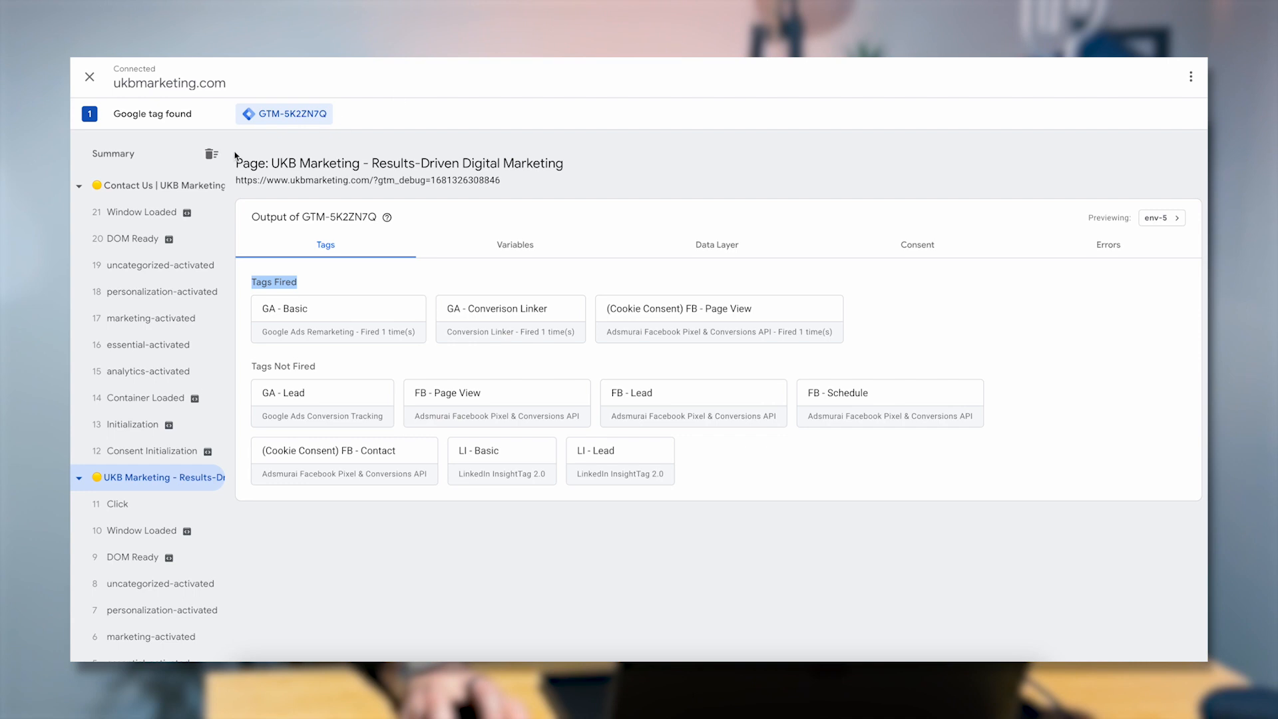
{"action": "left_click", "coordinate": [116, 187]}
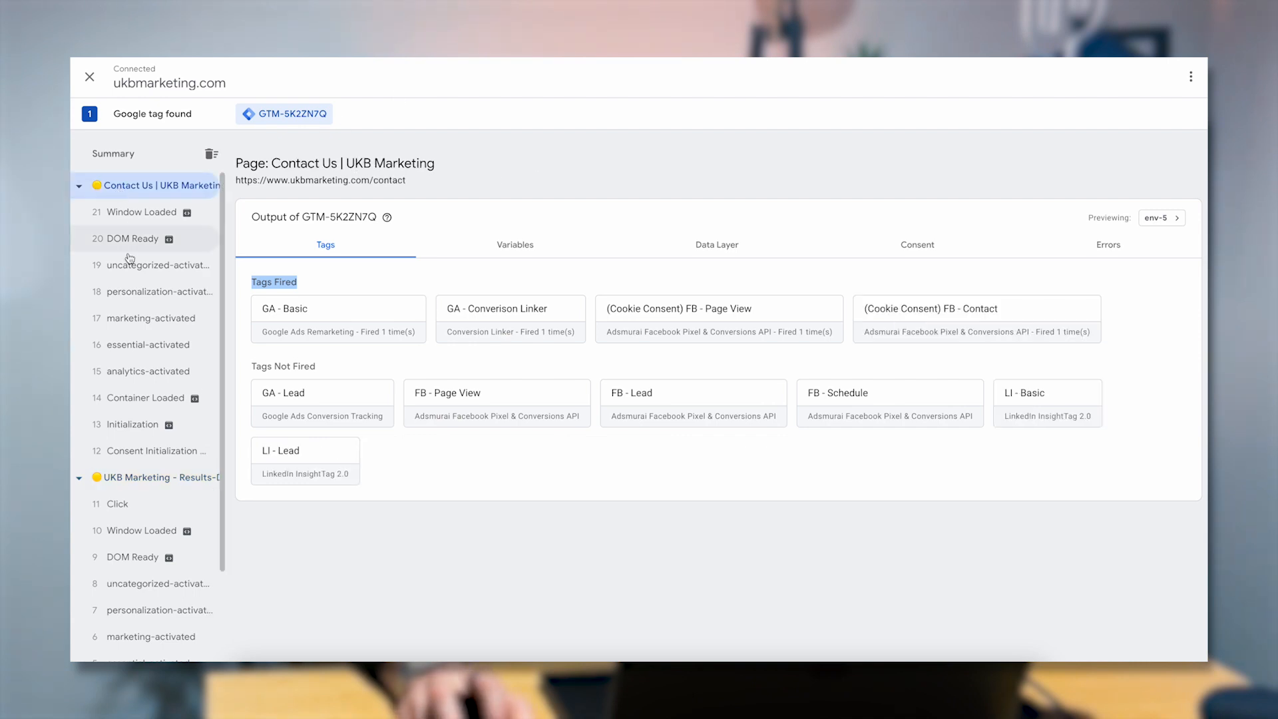
{"action": "left_click", "coordinate": [133, 485]}
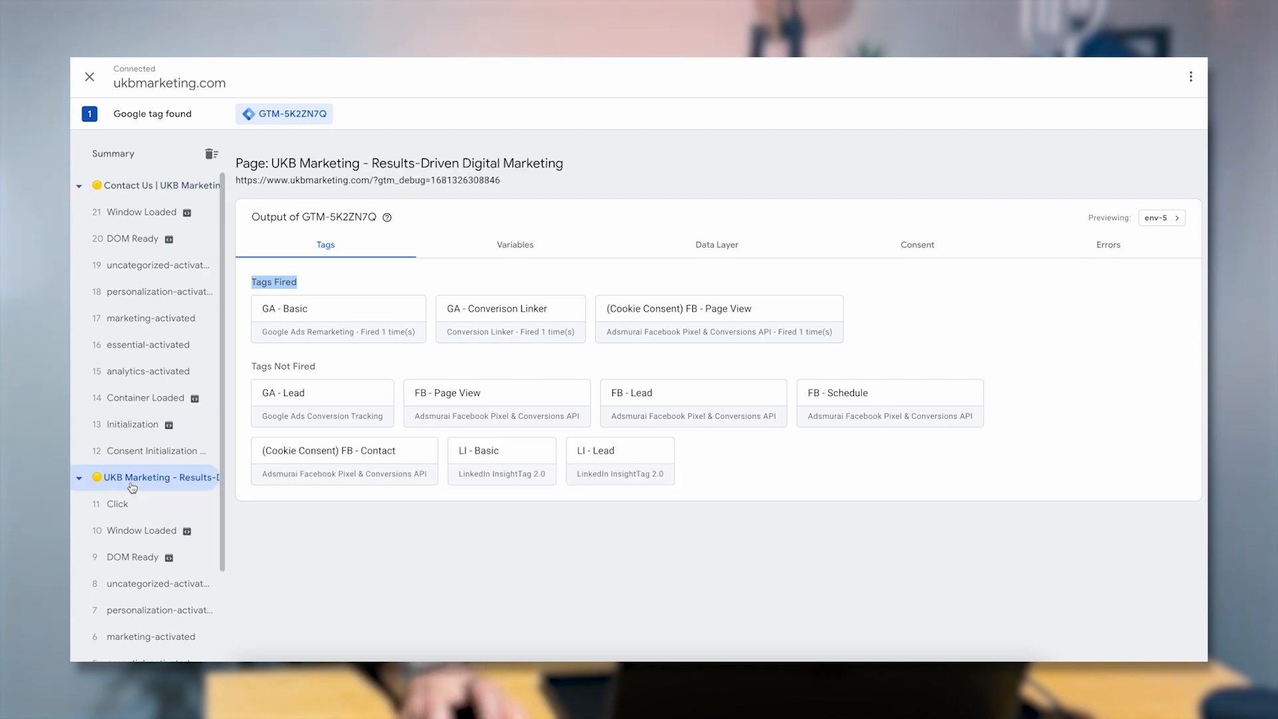
{"action": "left_click", "coordinate": [164, 187]}
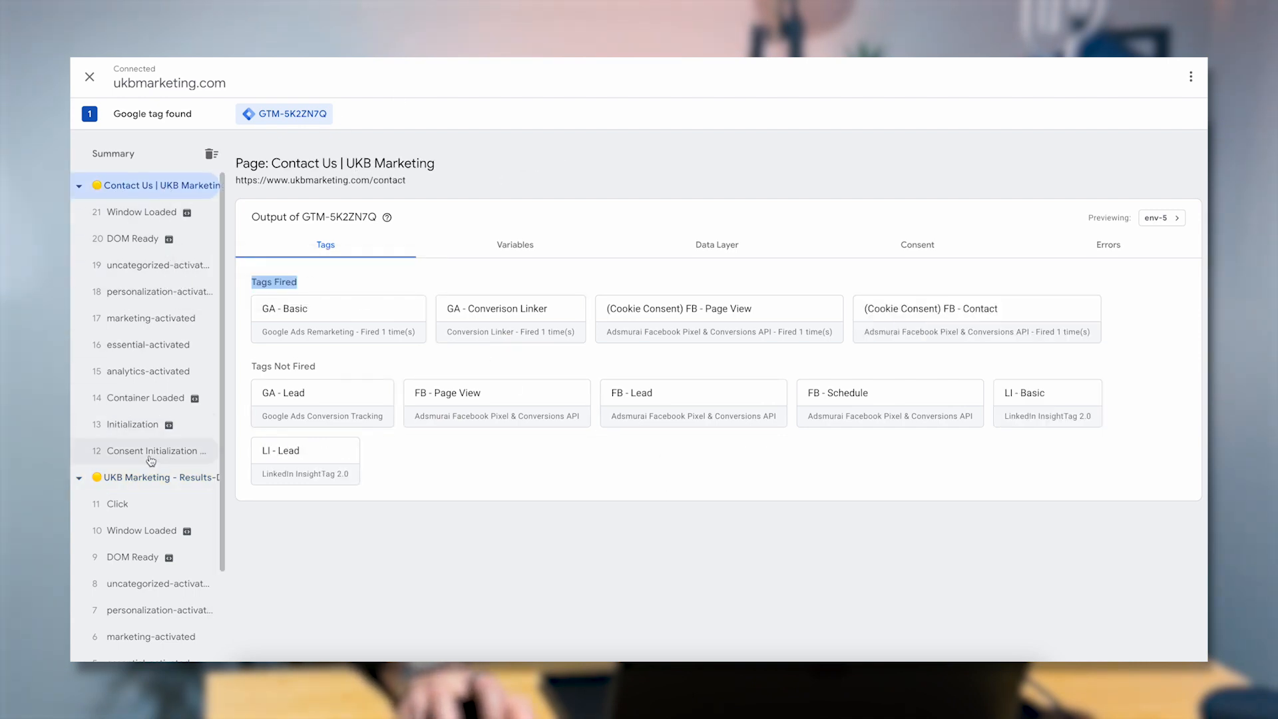
{"action": "left_click", "coordinate": [155, 479]}
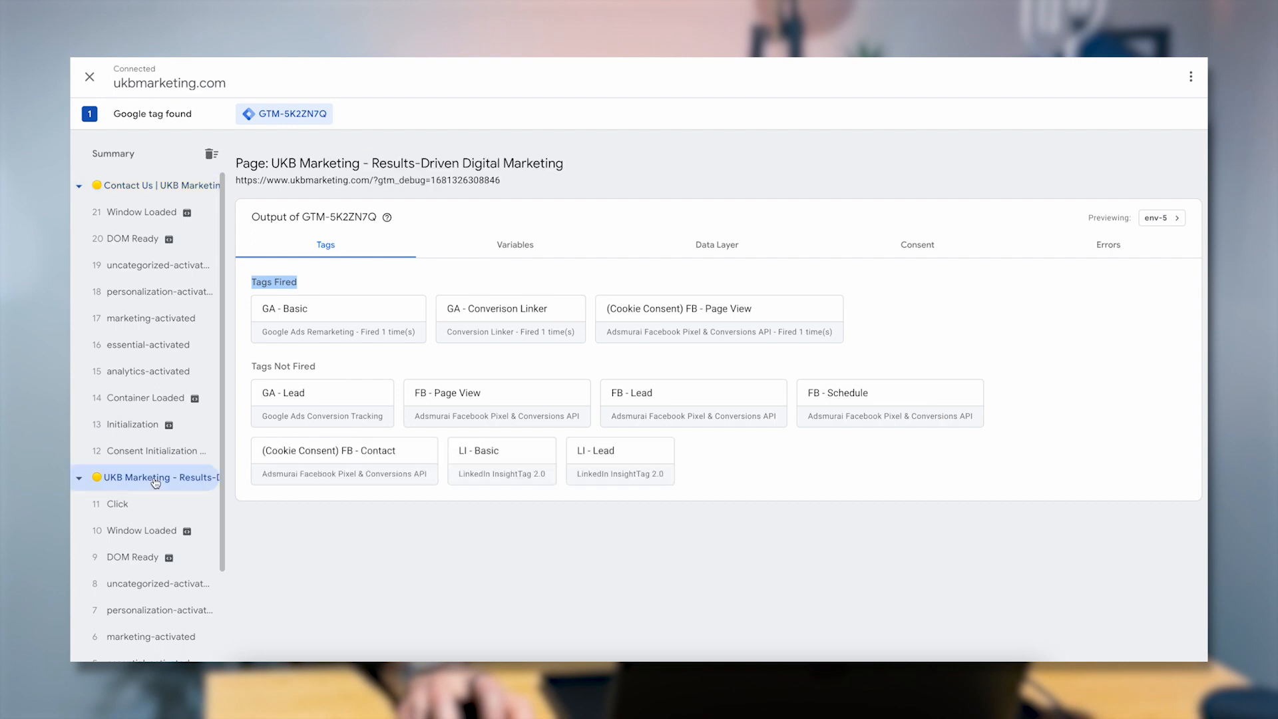
{"action": "left_click", "coordinate": [147, 187]}
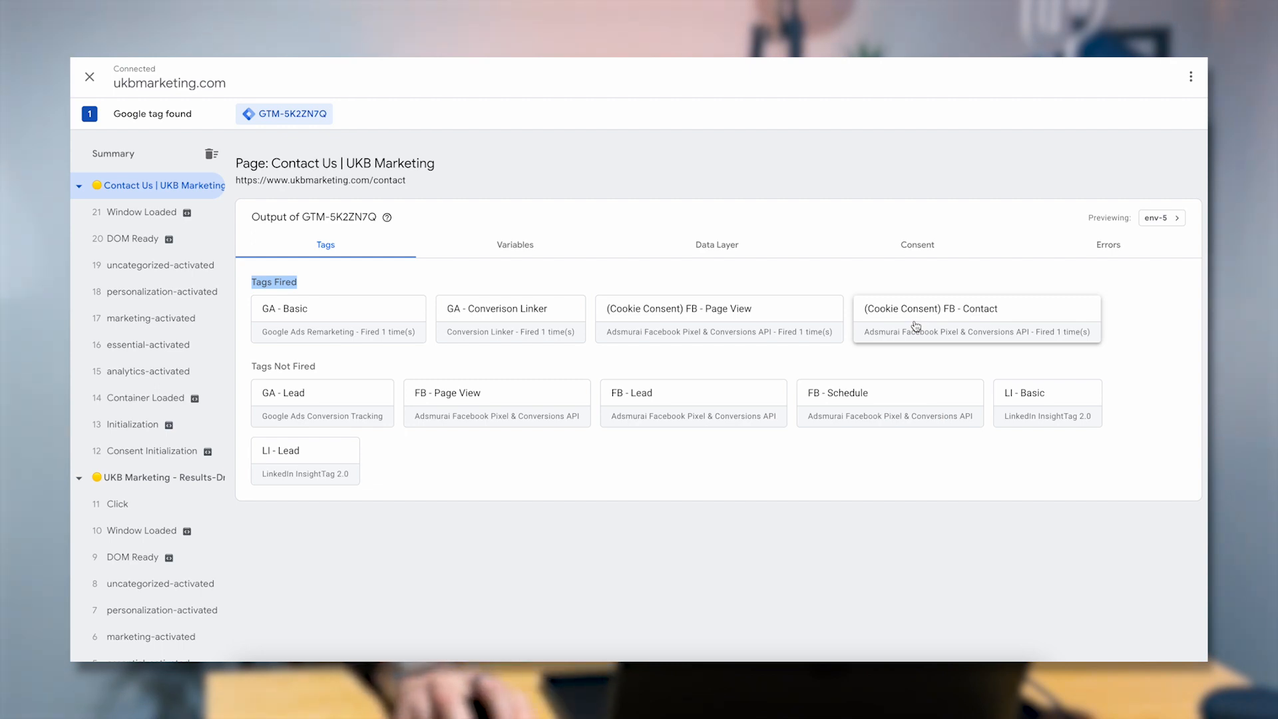
{"action": "left_click", "coordinate": [176, 481]}
{"action": "left_click", "coordinate": [127, 194]}
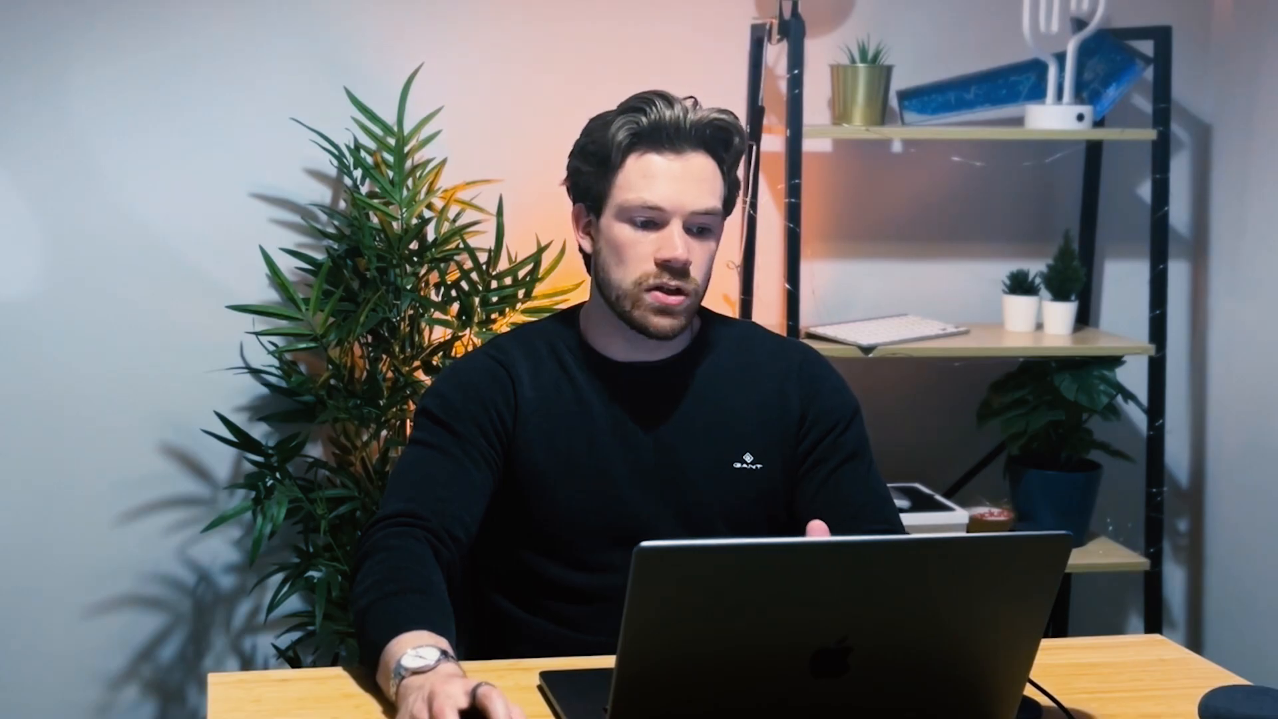